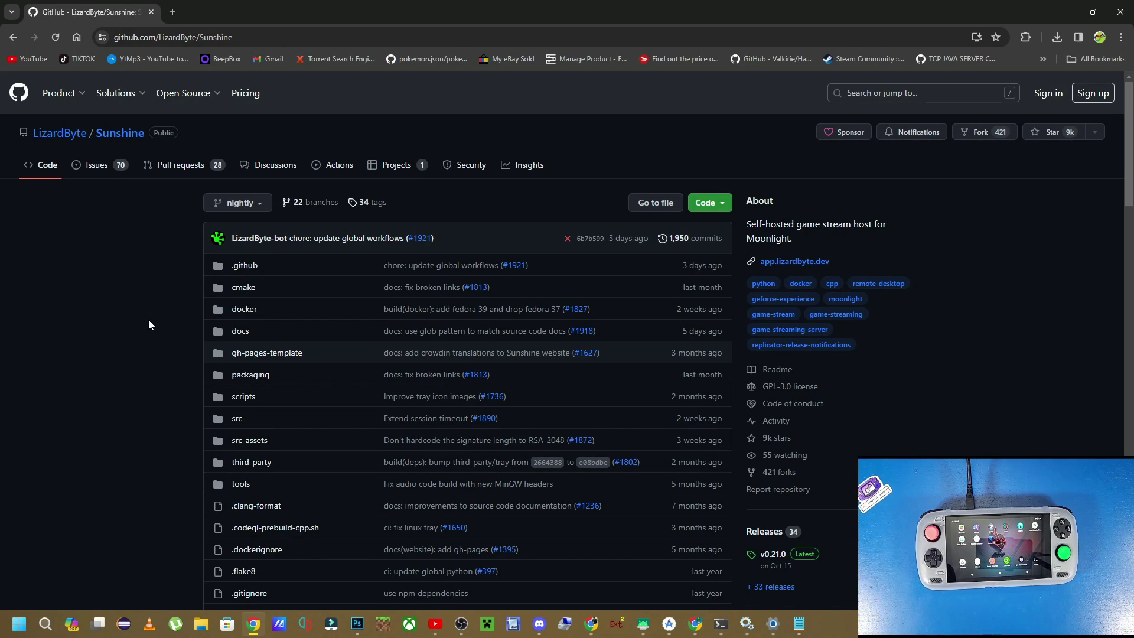
# Step: Open the Sunshine v0.21.0 release and scroll down to its 26 listed assets
pyautogui.scroll(-1, 112, 329)
pyautogui.scroll(-1, 112, 334)
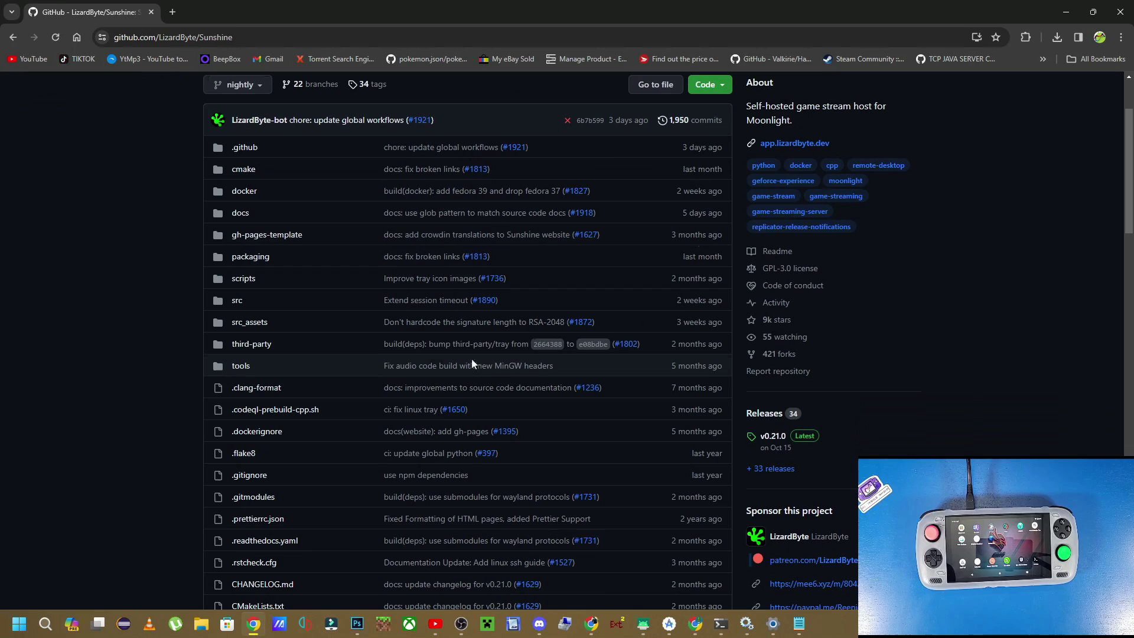
pyautogui.click(772, 437)
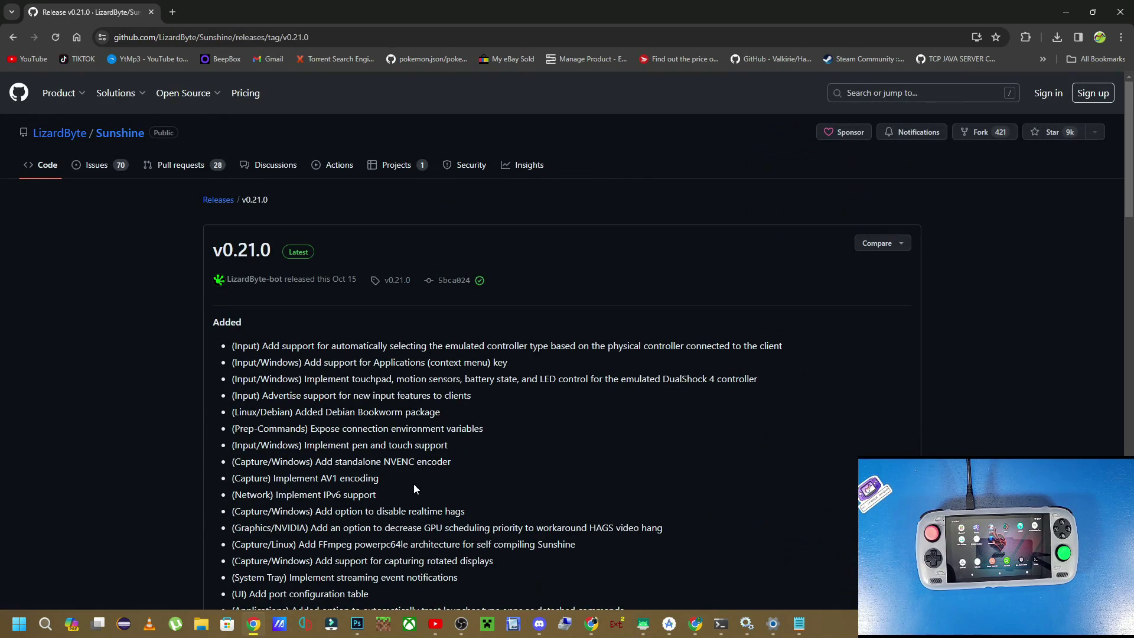
pyautogui.scroll(-20, 407, 481)
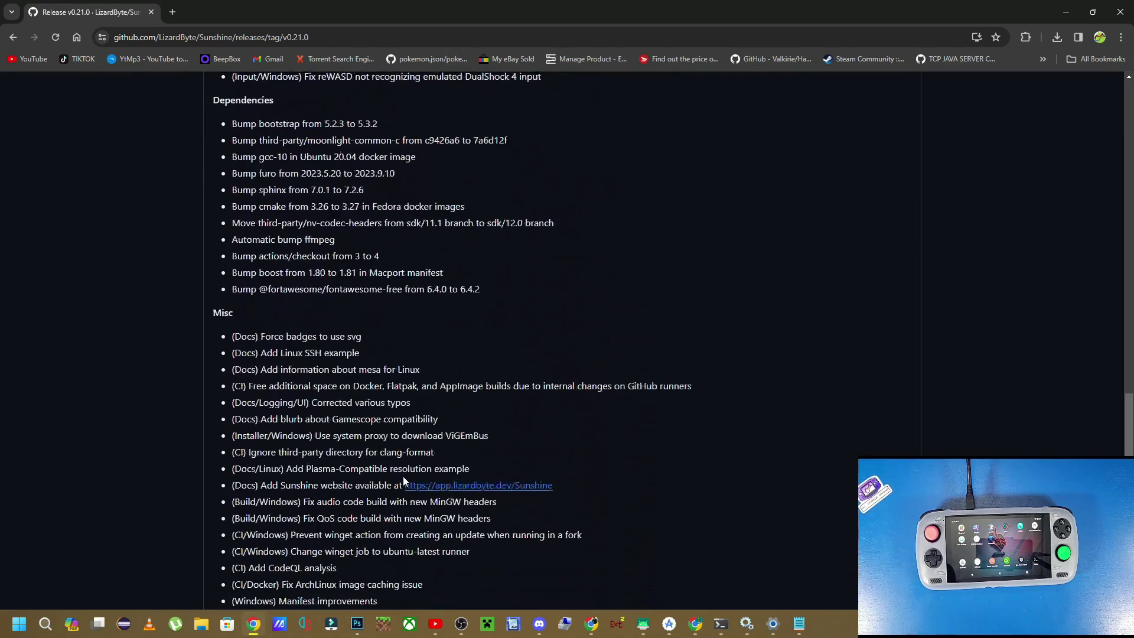
pyautogui.scroll(-3, 400, 481)
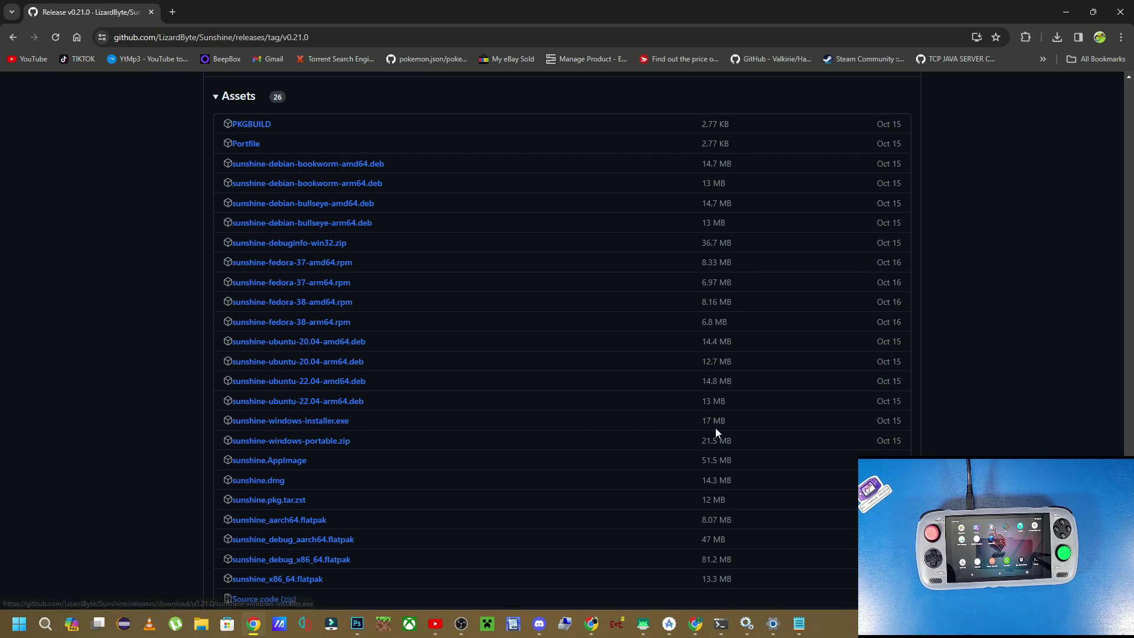
# Step: Download sunshine-windows-installer.exe and run it from Chrome's downloads list
pyautogui.click(291, 424)
pyautogui.click(1059, 38)
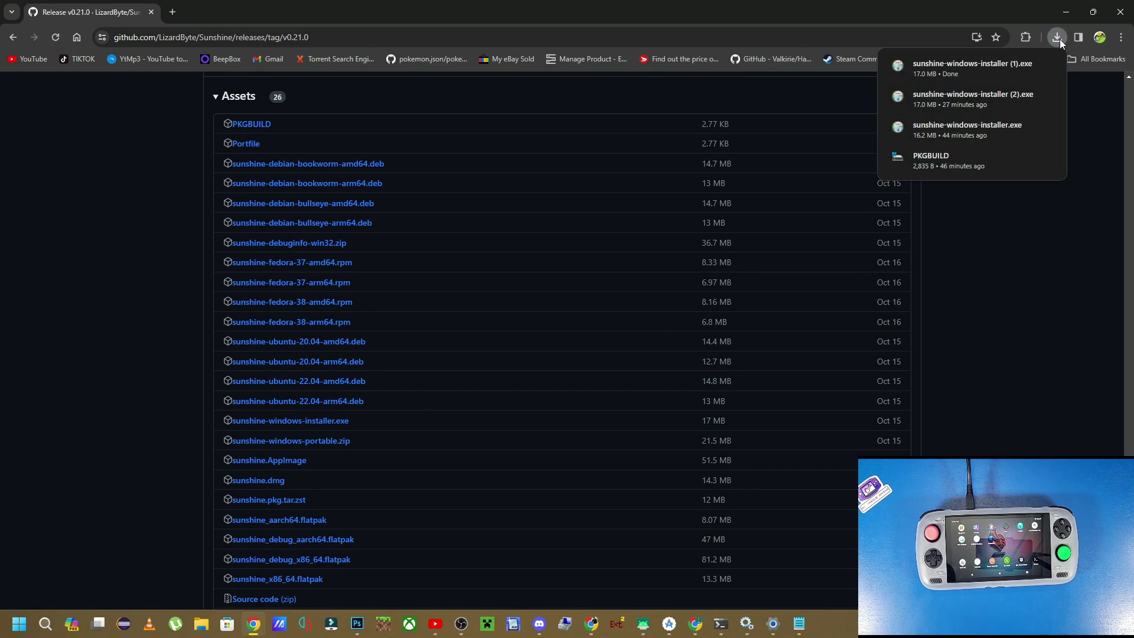
pyautogui.click(983, 70)
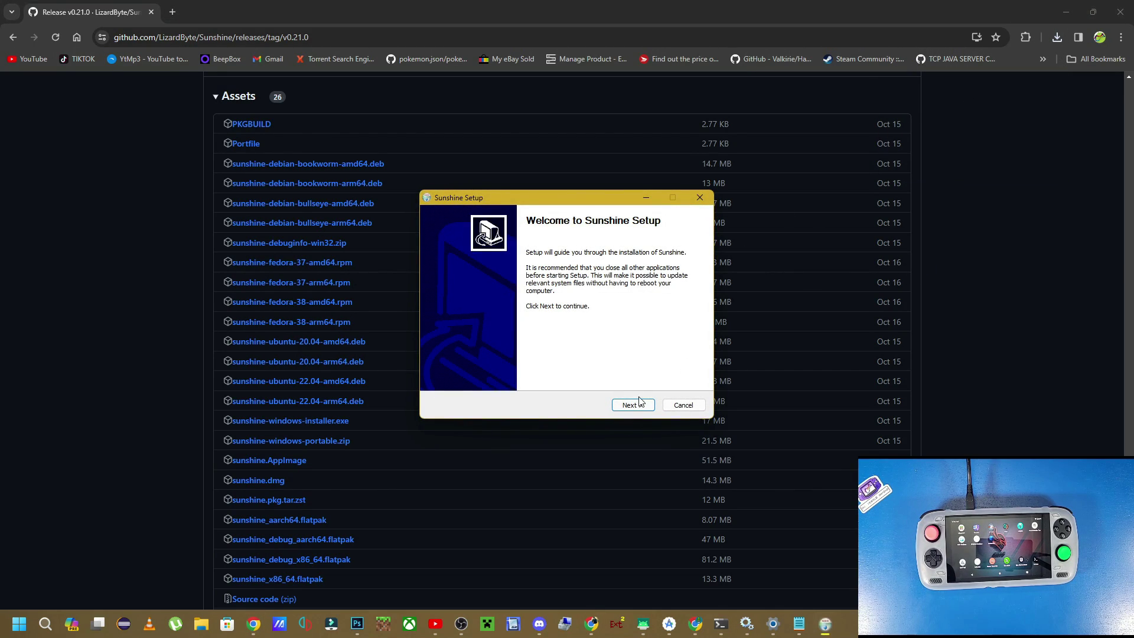
# Step: Accept the license and install with the default folder, Start Menu folder and components
pyautogui.click(632, 405)
pyautogui.click(633, 405)
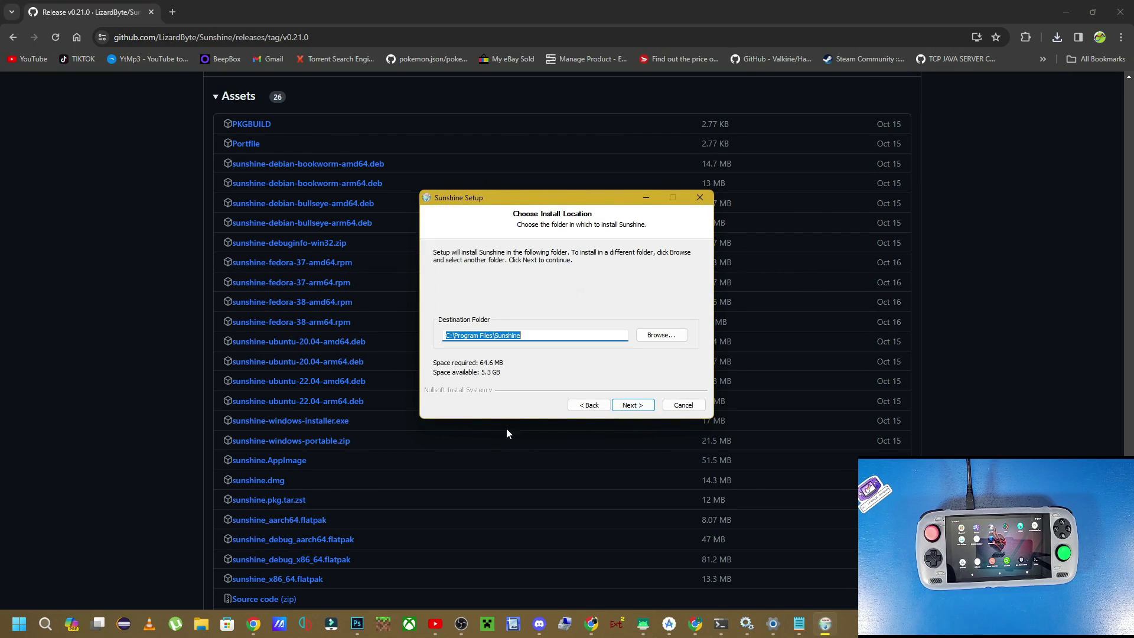
pyautogui.click(650, 407)
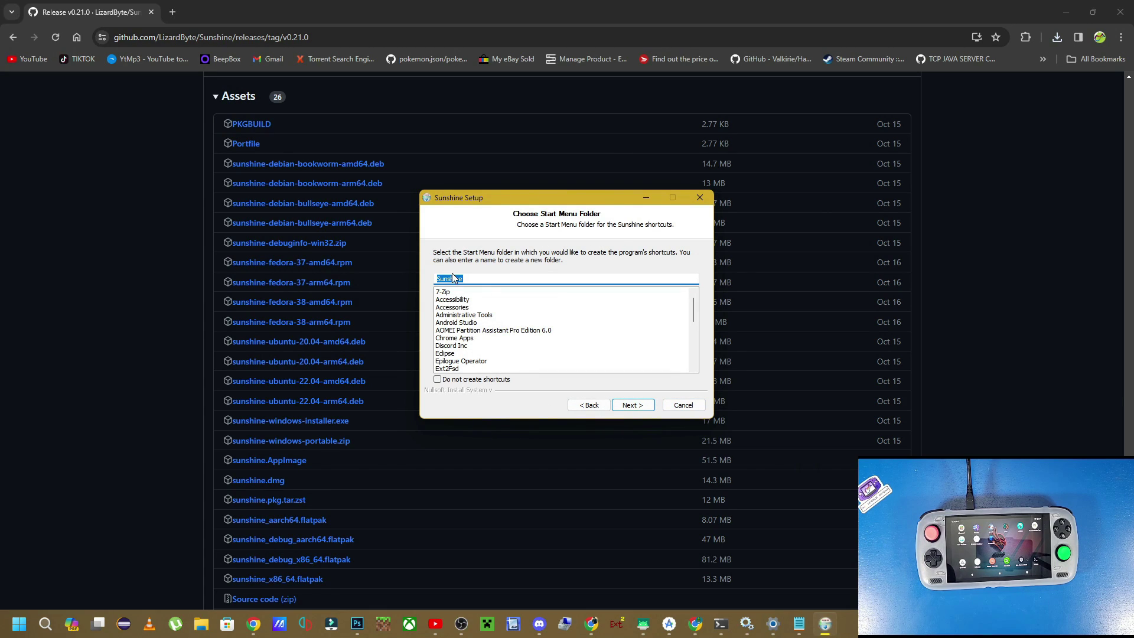
pyautogui.click(637, 408)
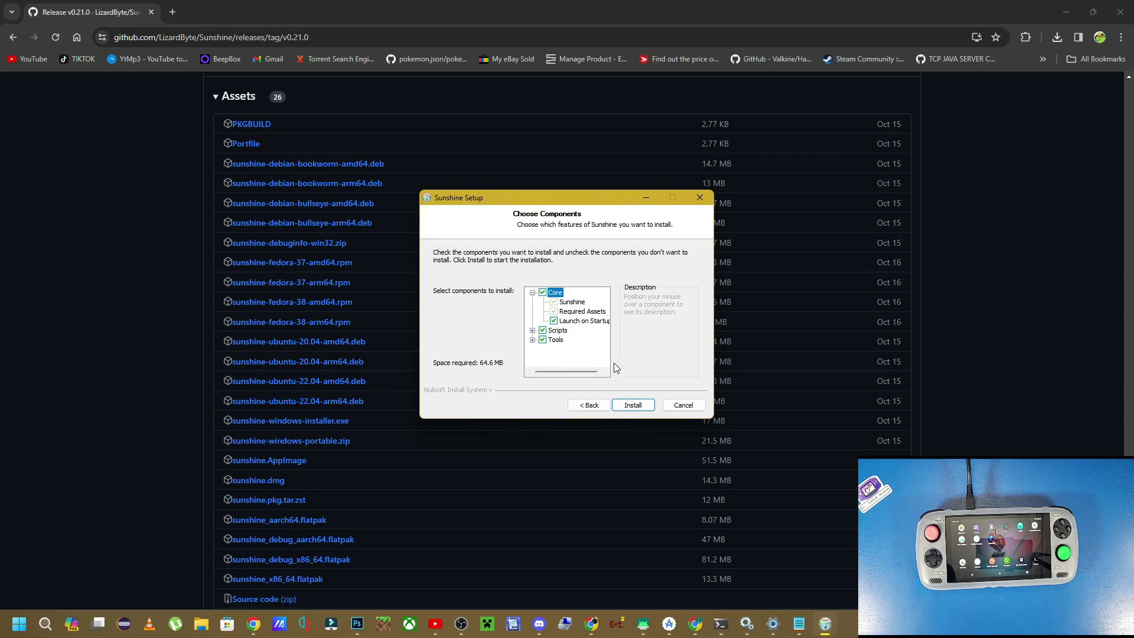
pyautogui.click(643, 407)
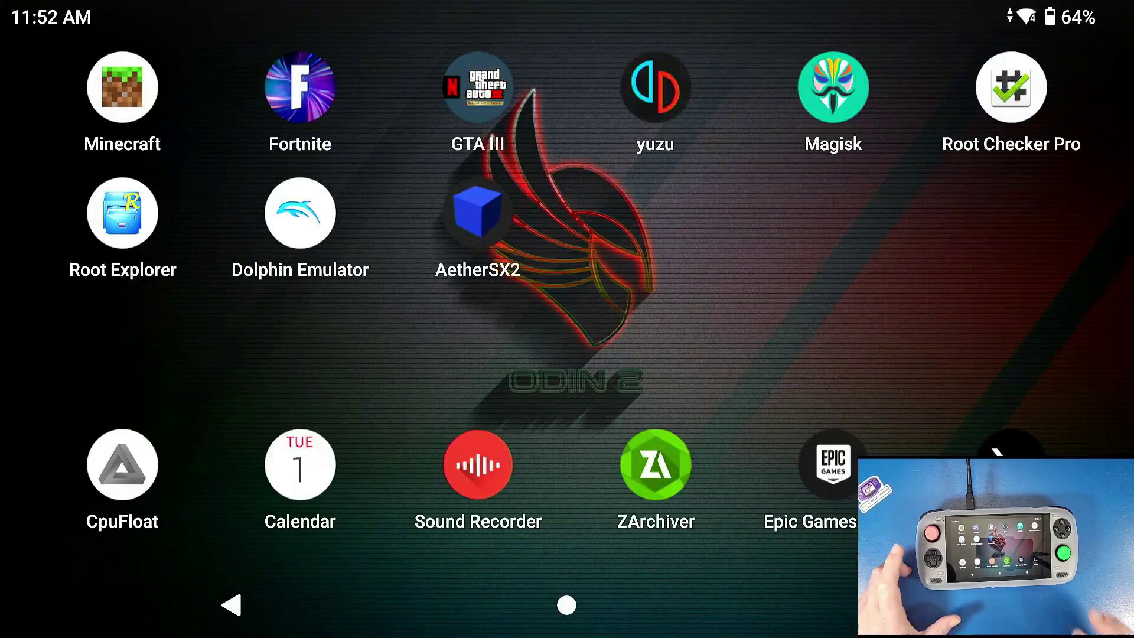
# Step: Search Google Play for 'moonlight' and install Moonlight Game Streaming
pyautogui.moveTo(295, 325); pyautogui.dragTo(827, 325)
pyautogui.click(1011, 452)
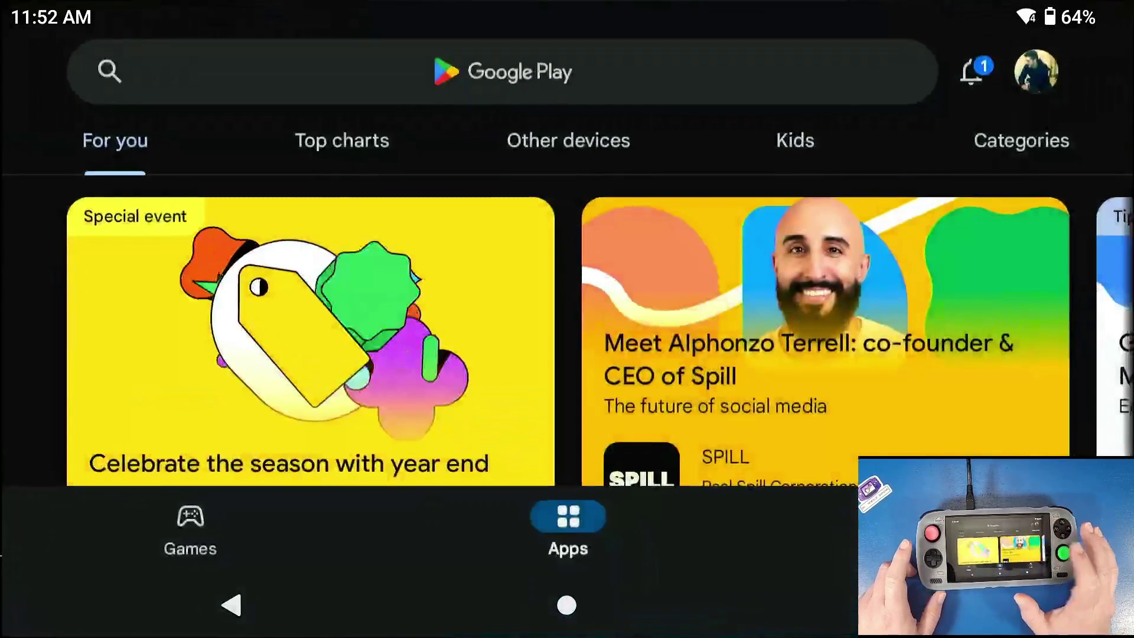
pyautogui.click(506, 69)
pyautogui.write('moonlight')
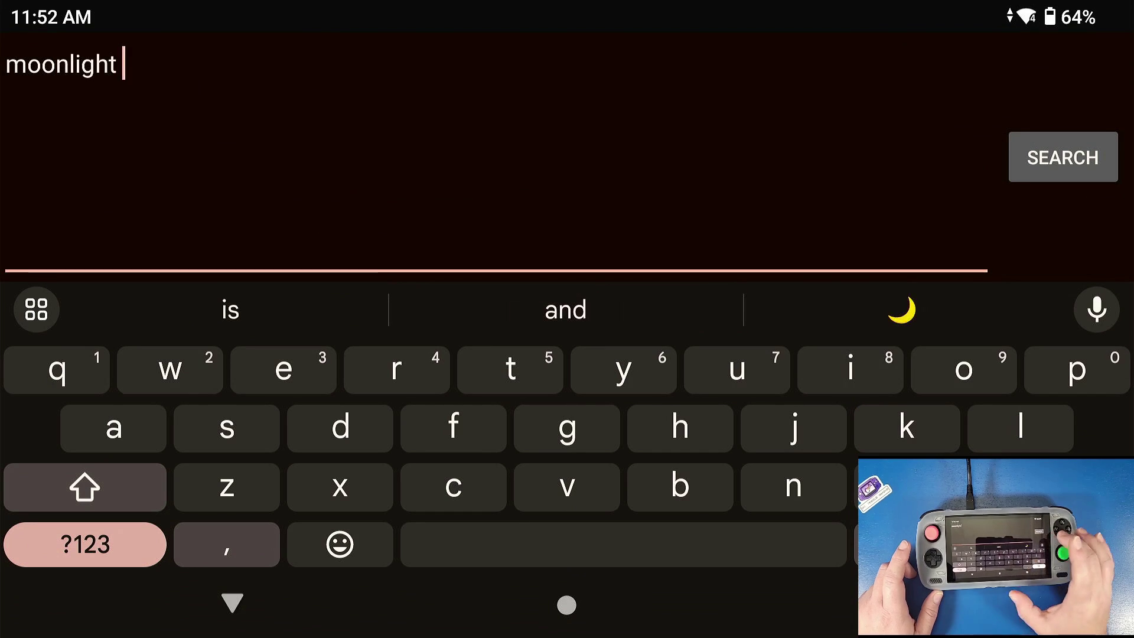
pyautogui.press('Return')
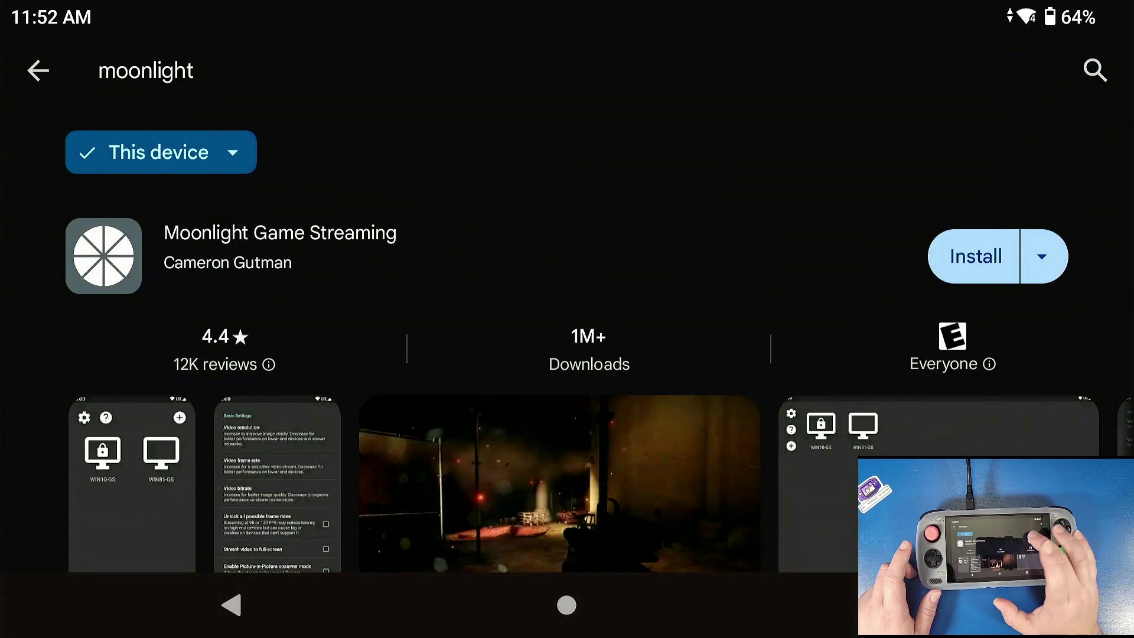
pyautogui.click(978, 255)
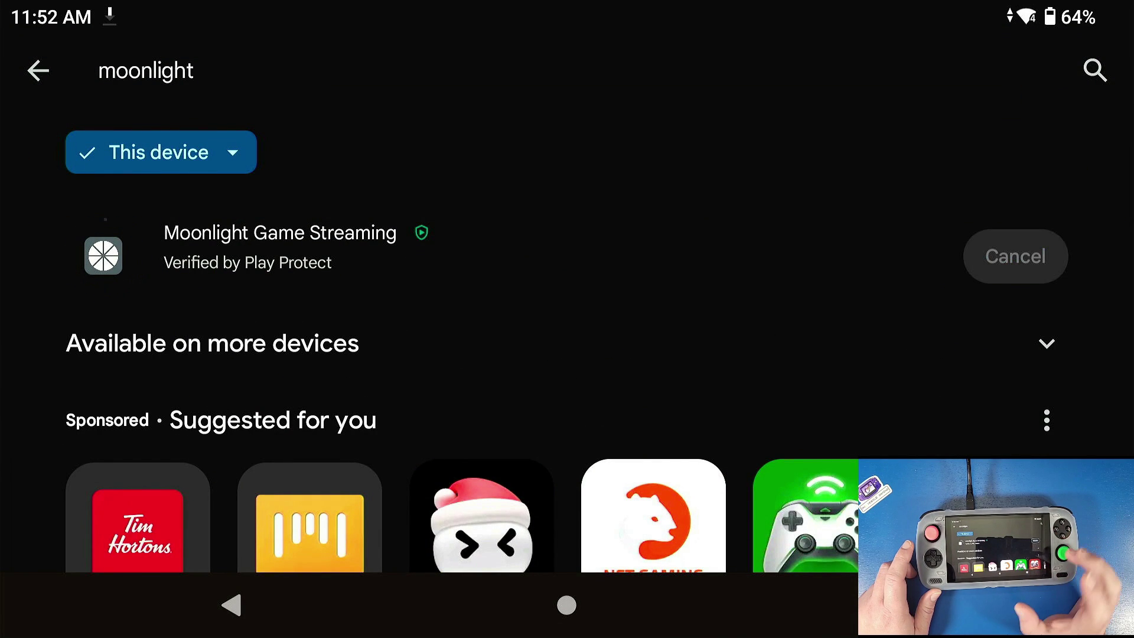
# Step: Launch Moonlight so it detects the streaming PC as a locked, unpaired host
pyautogui.click(1016, 256)
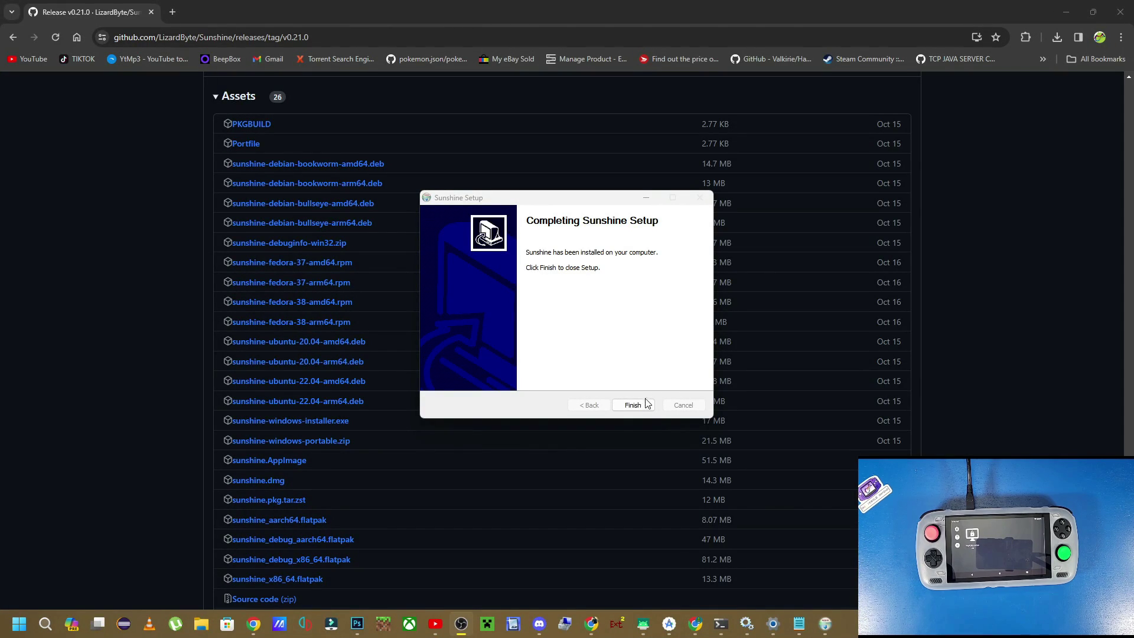
# Step: Finish Sunshine Setup and launch Sunshine from Windows Search, opening localhost:47990 in Chrome
pyautogui.click(646, 404)
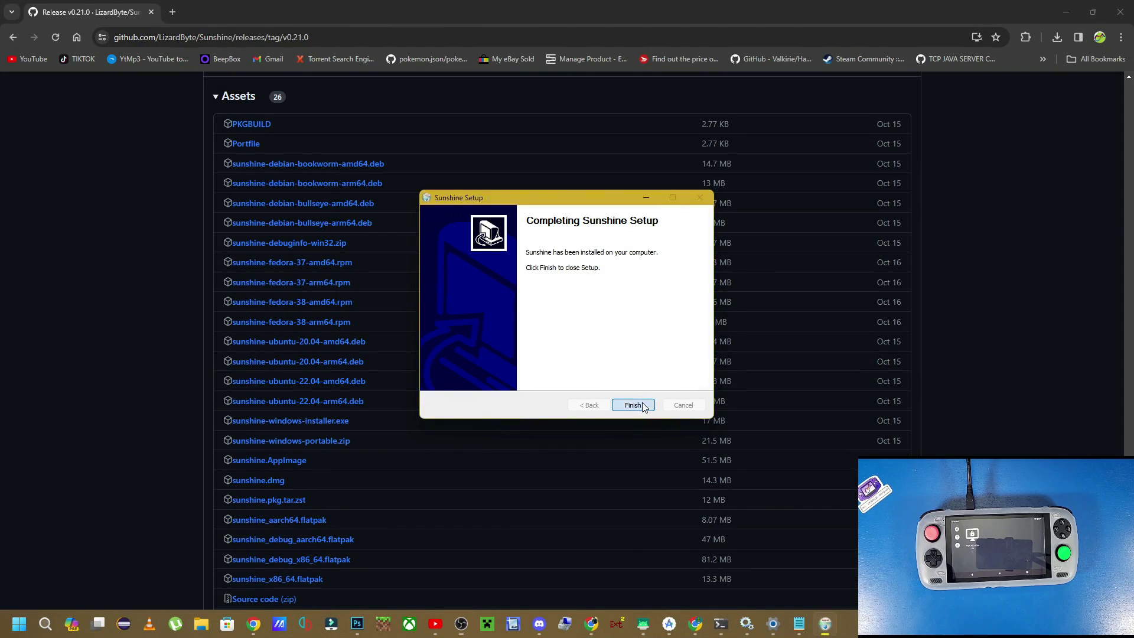
pyautogui.click(45, 625)
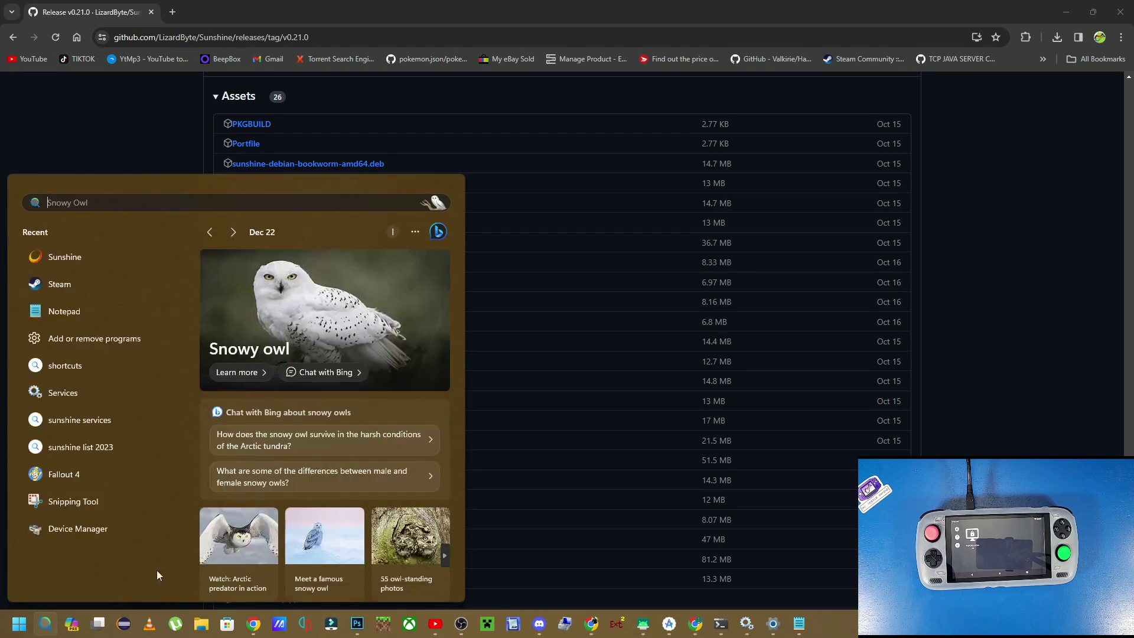
pyautogui.click(102, 257)
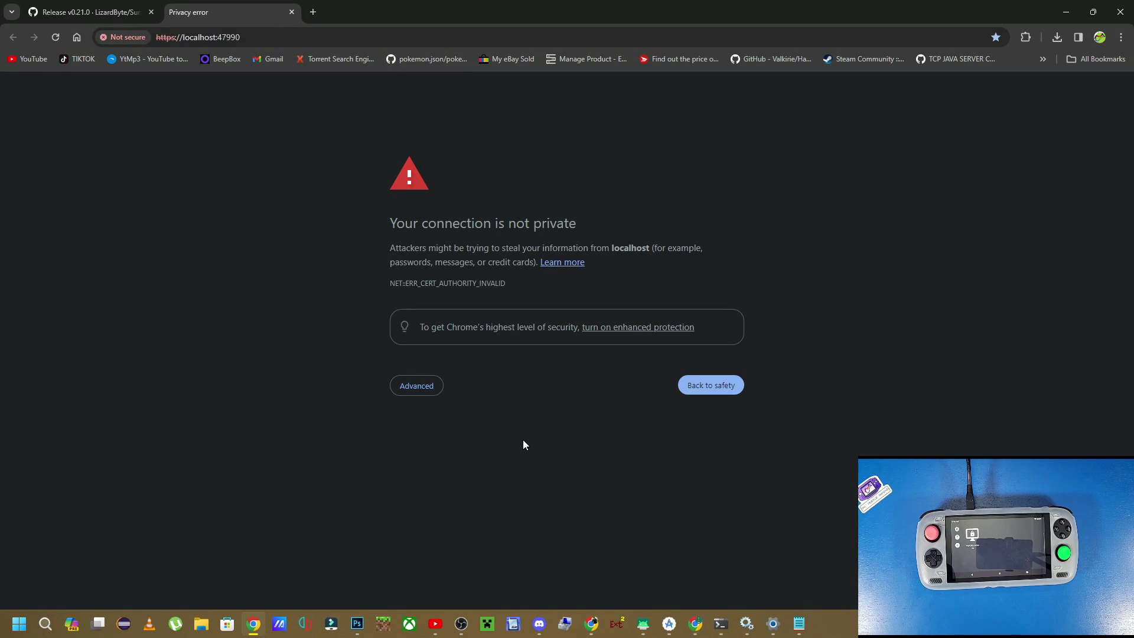
# Step: Proceed past the certificate warning and enter a new username and matching password twice
pyautogui.click(422, 393)
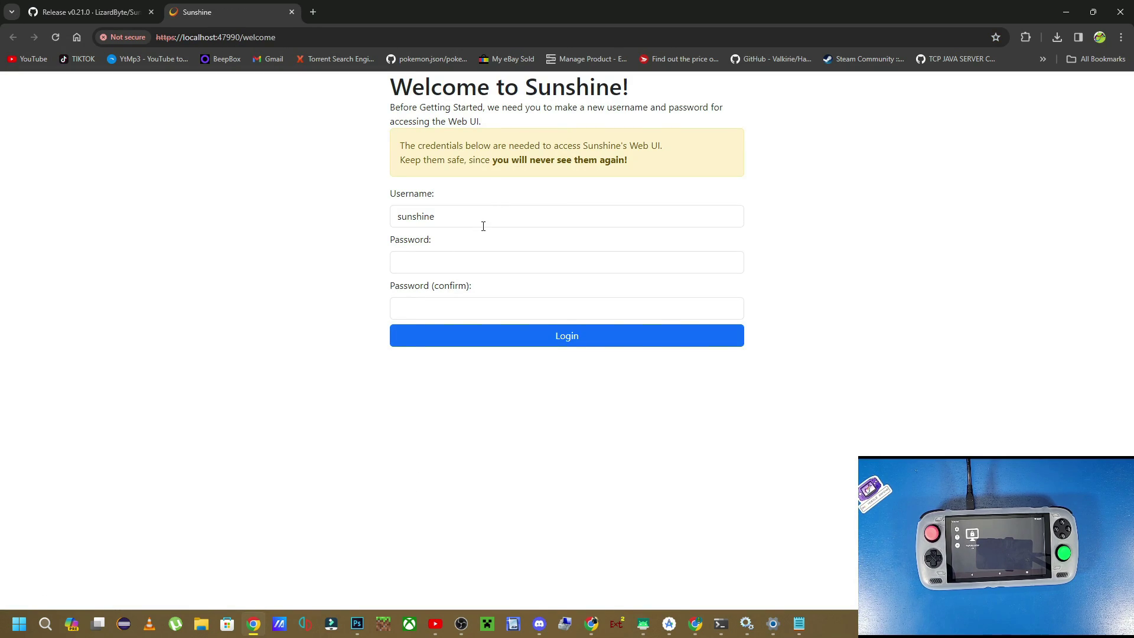
pyautogui.hotkey('ctrl', 'a')
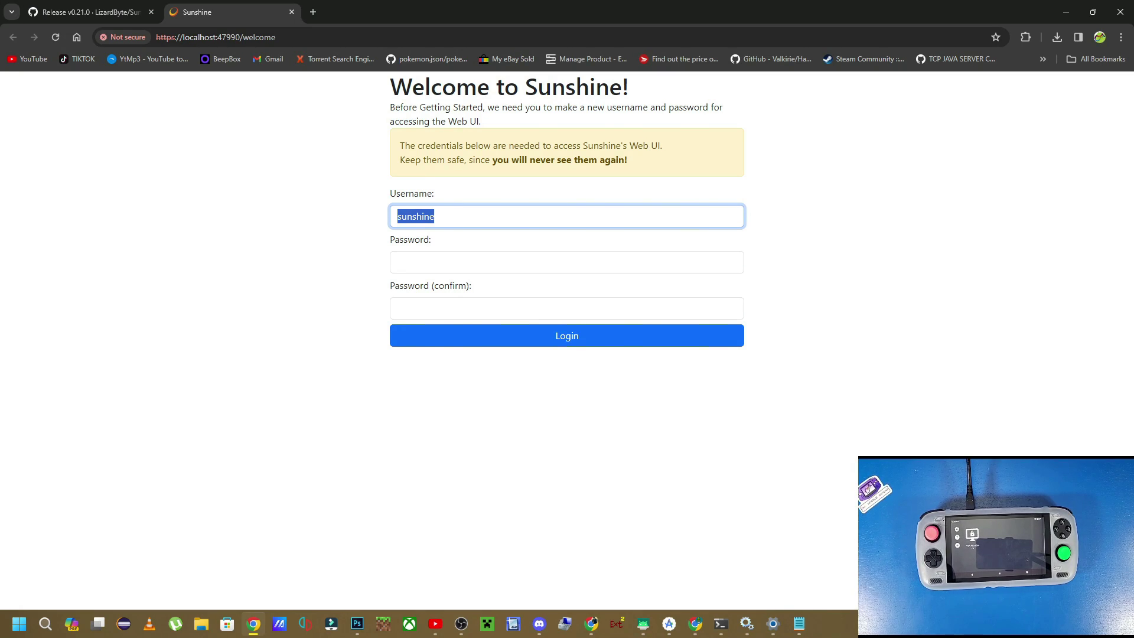
pyautogui.write('mrdneh')
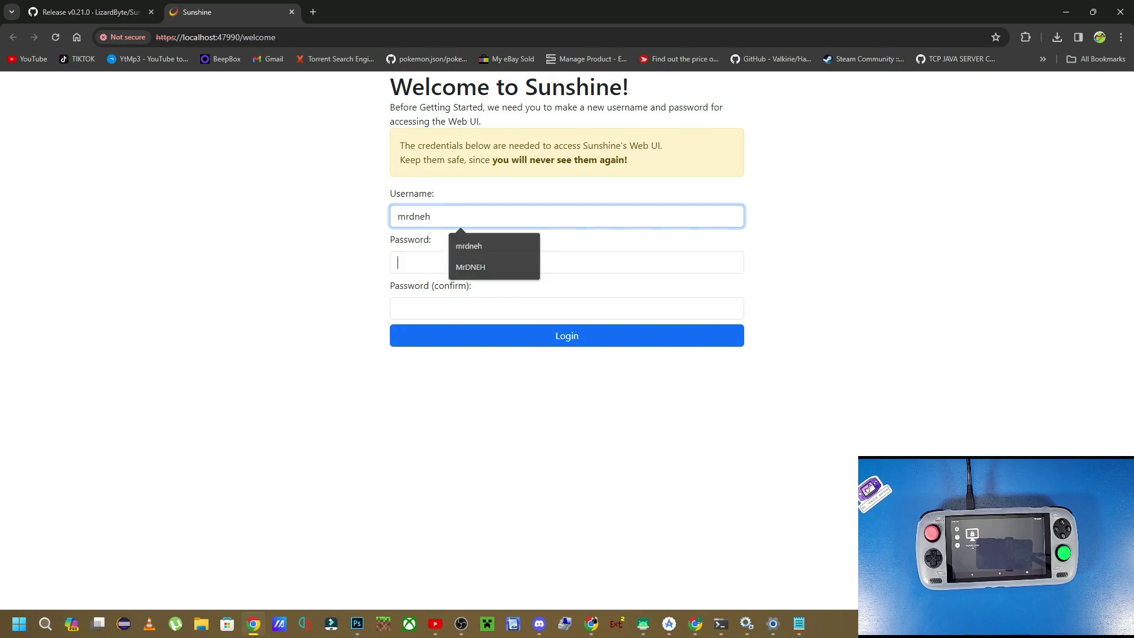
pyautogui.press('Tab')
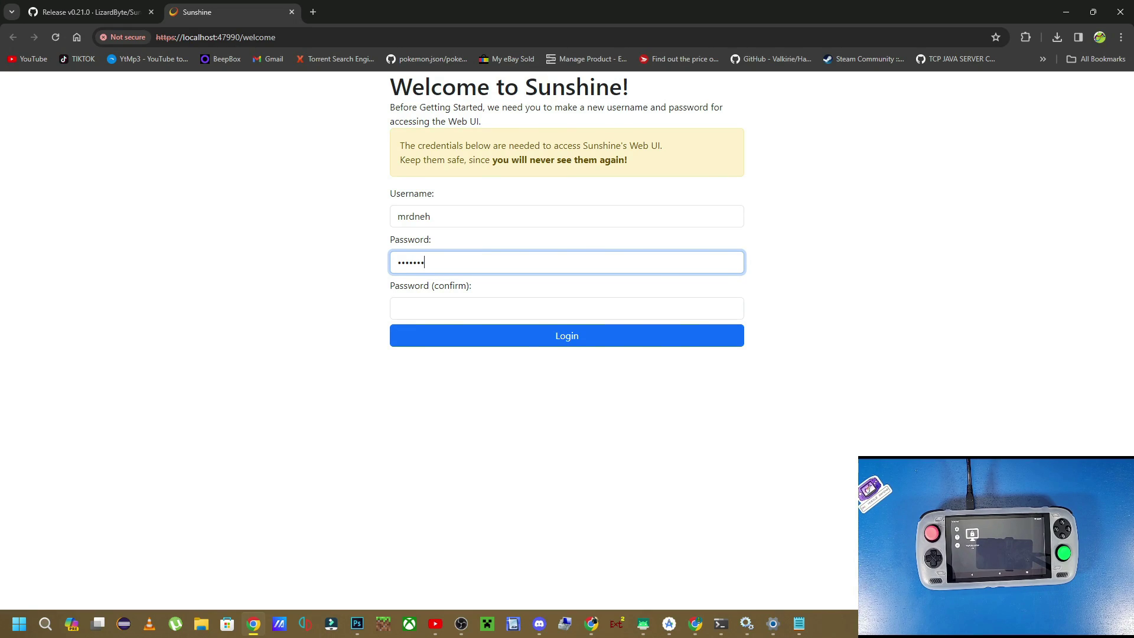
pyautogui.press('Tab')
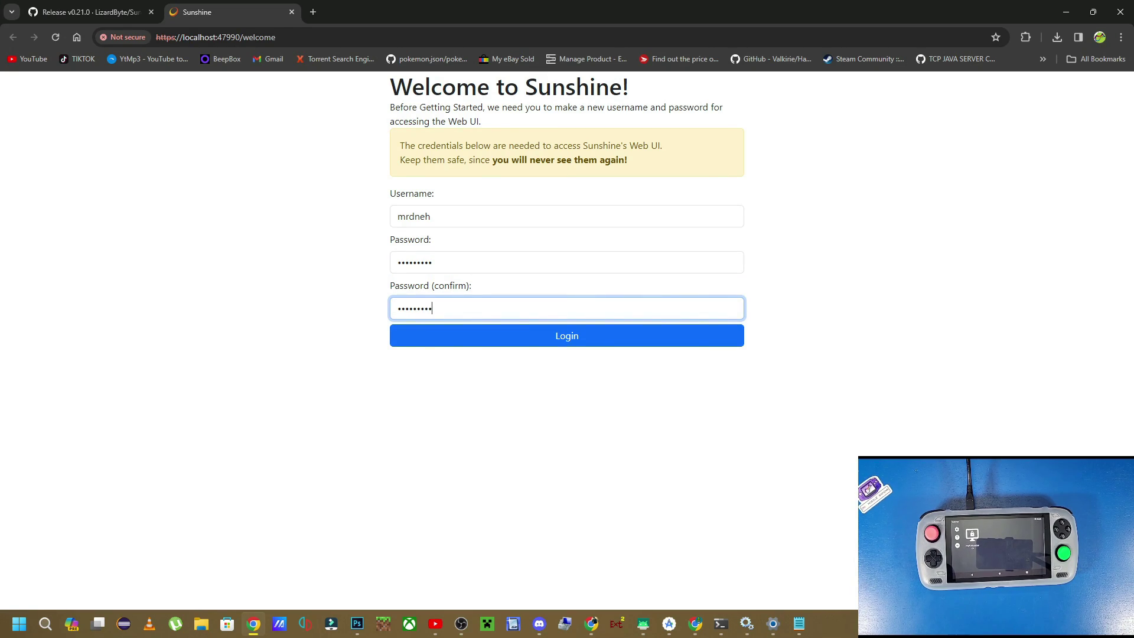
# Step: Sign in with the new credentials, then save the Audio/Video settings and restart Sunshine
pyautogui.click(645, 336)
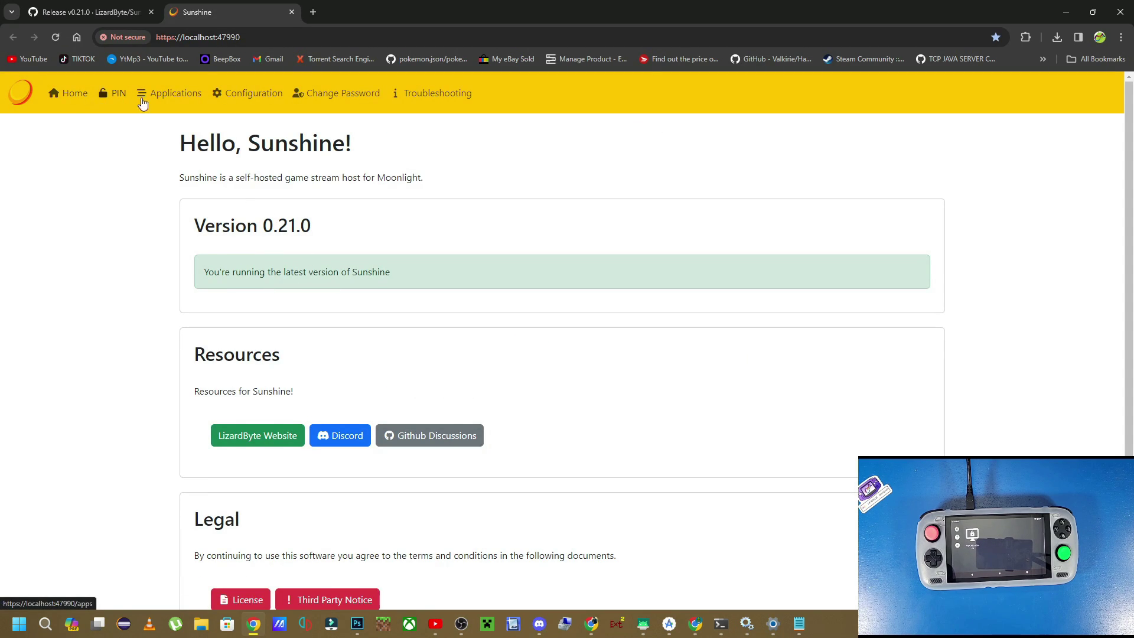
pyautogui.click(271, 101)
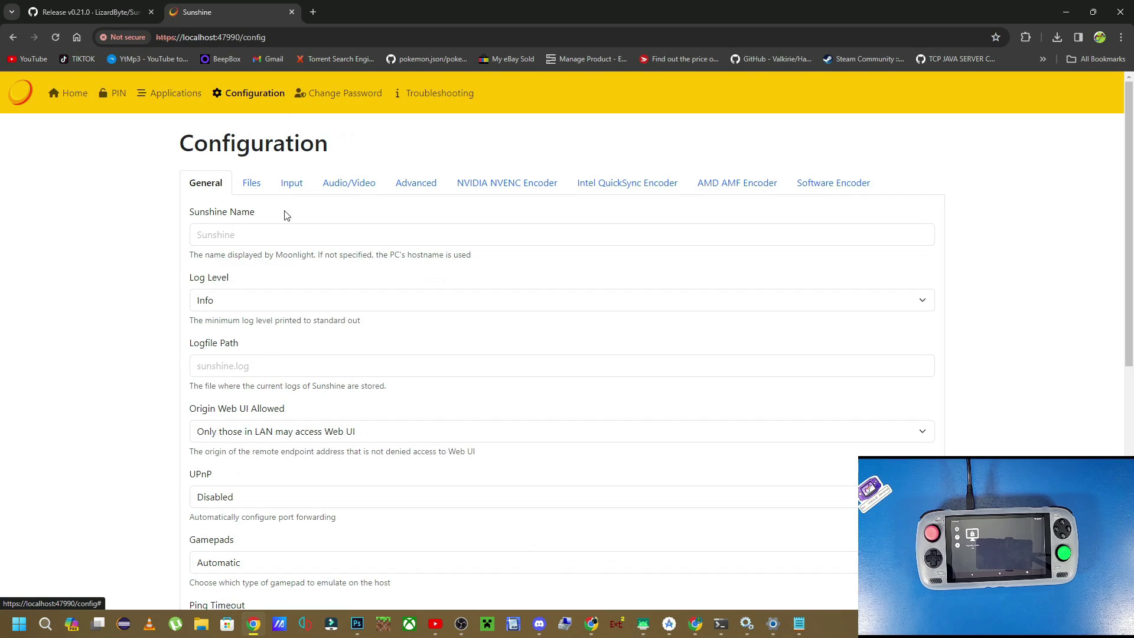
pyautogui.click(362, 188)
pyautogui.scroll(-2, 348, 257)
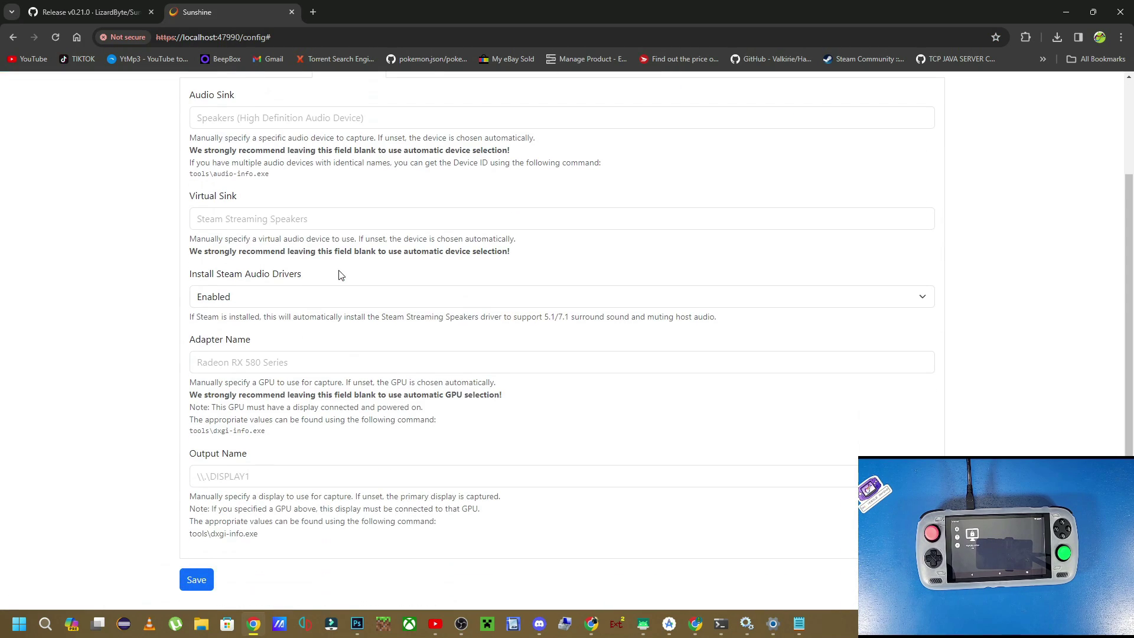
pyautogui.click(200, 579)
pyautogui.scroll(-1, 266, 573)
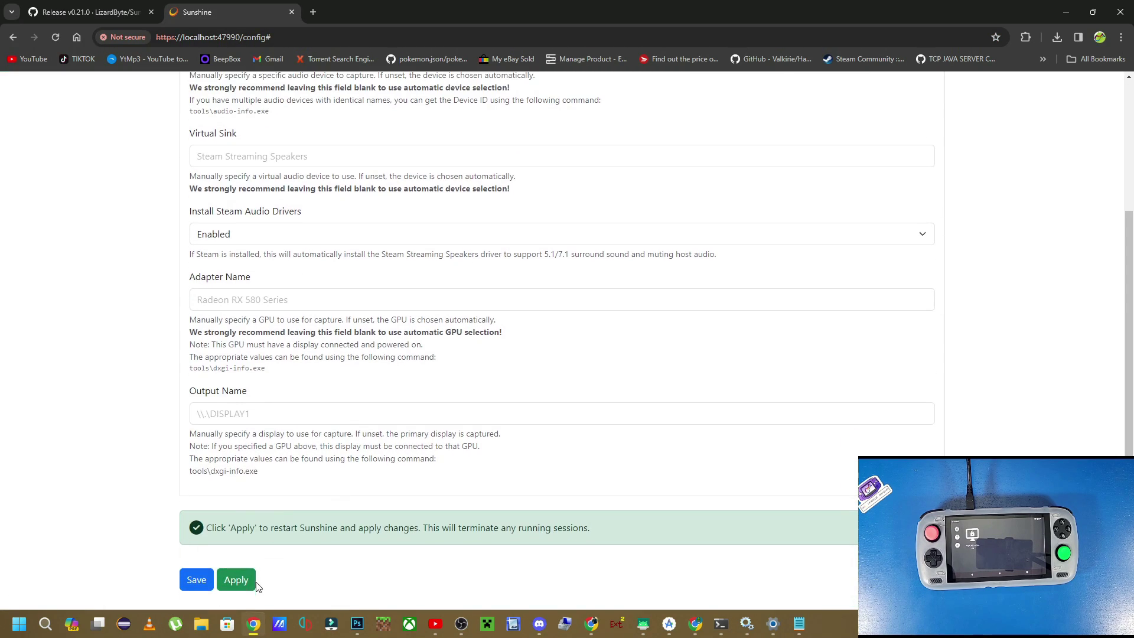
pyautogui.click(235, 582)
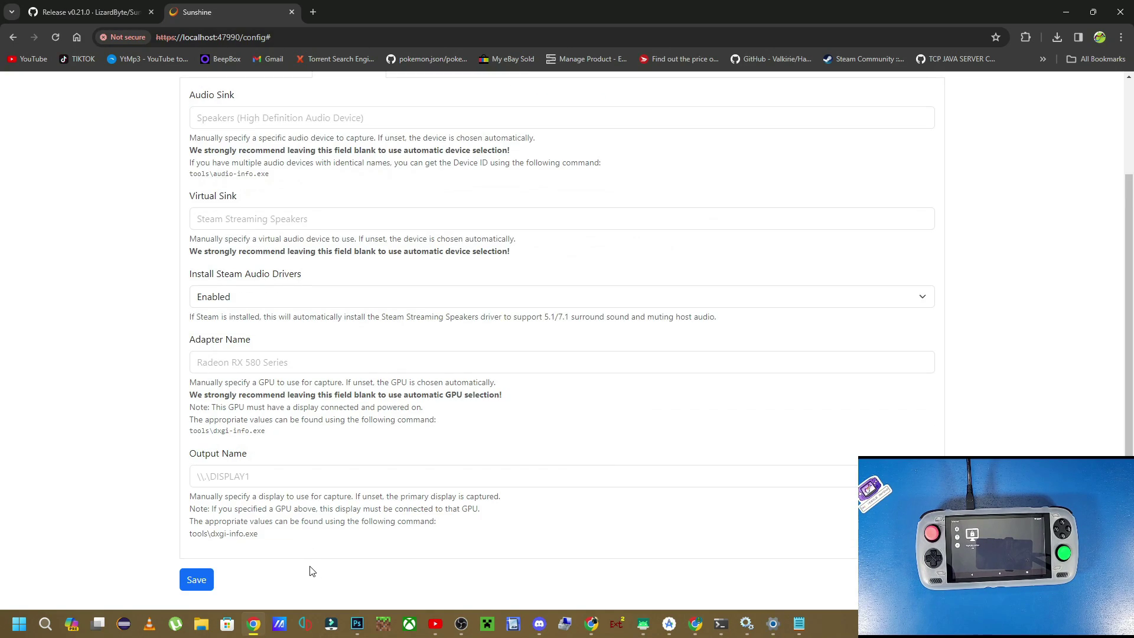
# Step: Save the Input settings and restart Sunshine to apply them
pyautogui.scroll(2, 299, 536)
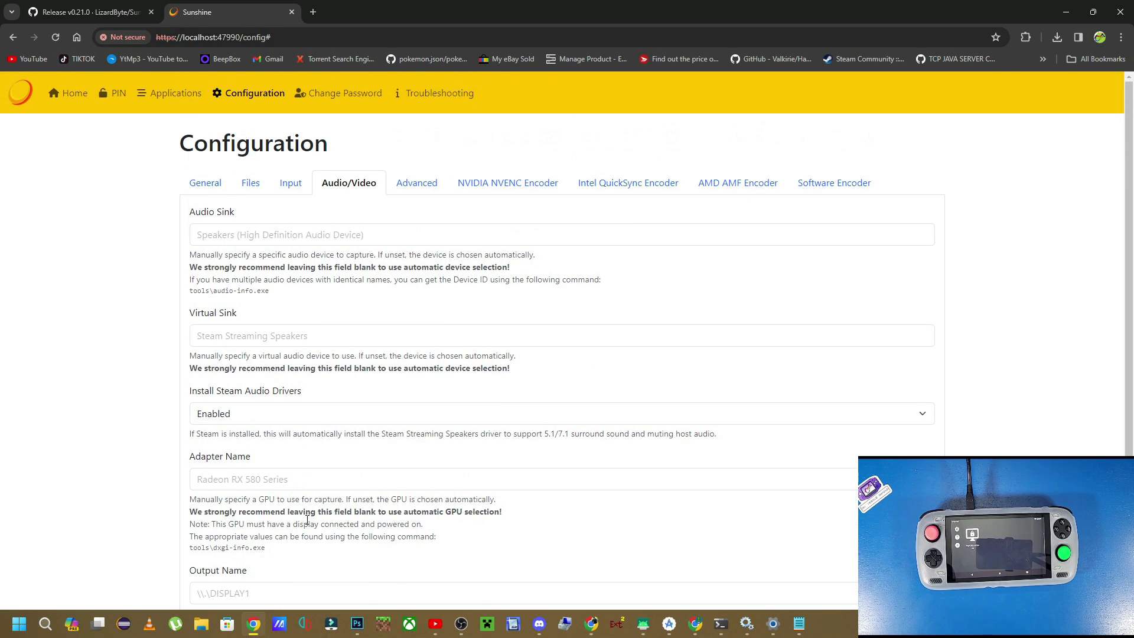
pyautogui.click(291, 183)
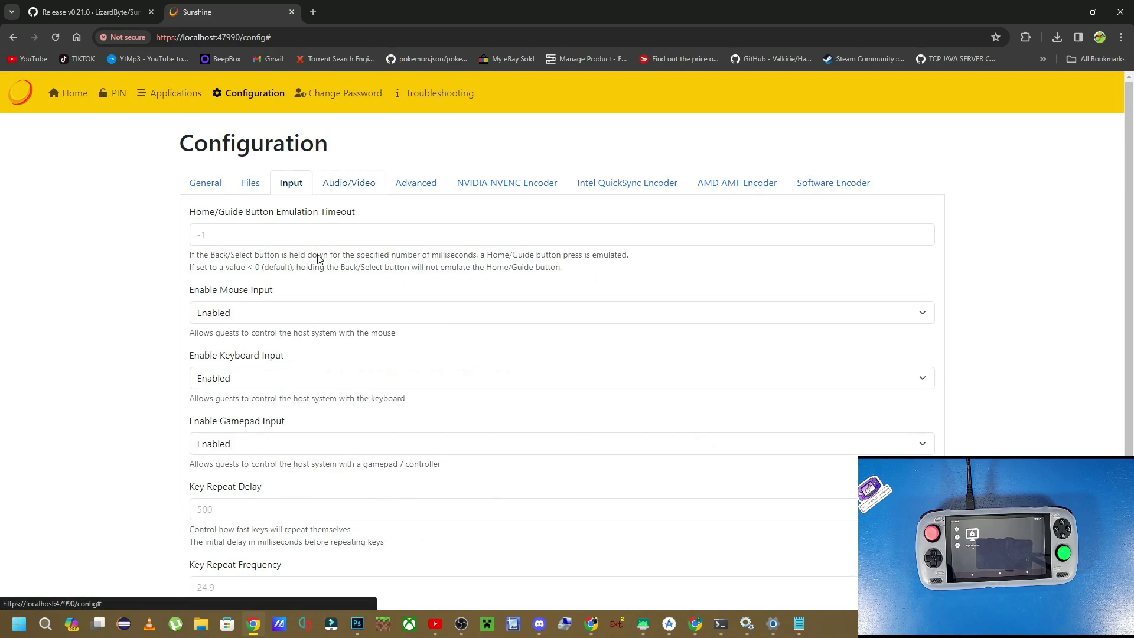
pyautogui.scroll(-1, 436, 469)
pyautogui.scroll(-3, 437, 469)
pyautogui.click(195, 579)
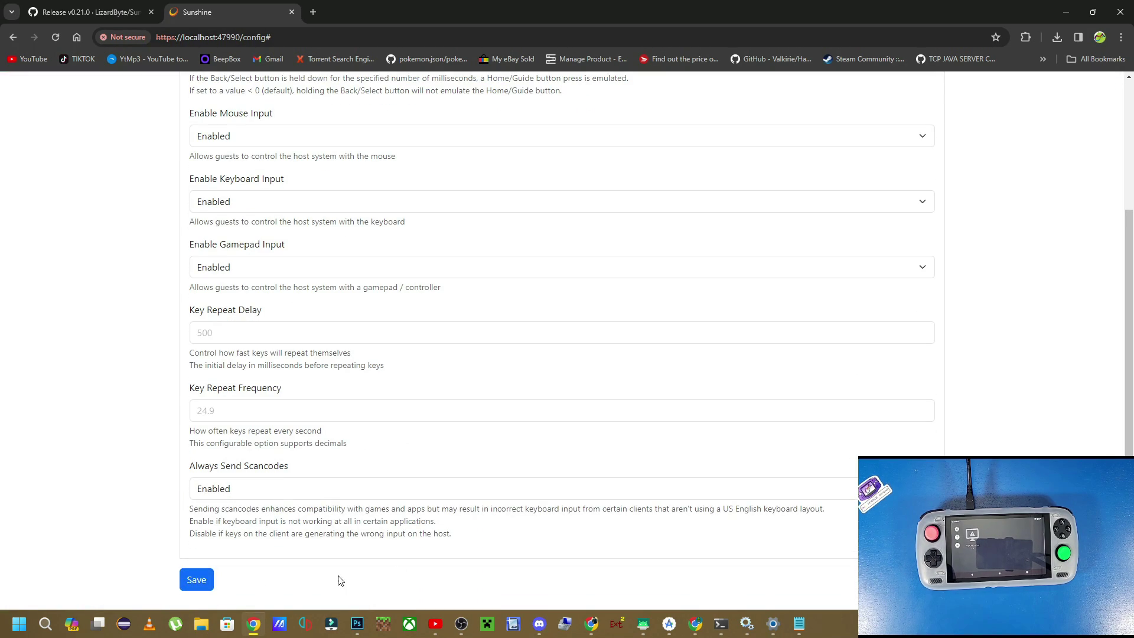
pyautogui.scroll(-1, 229, 591)
pyautogui.click(235, 578)
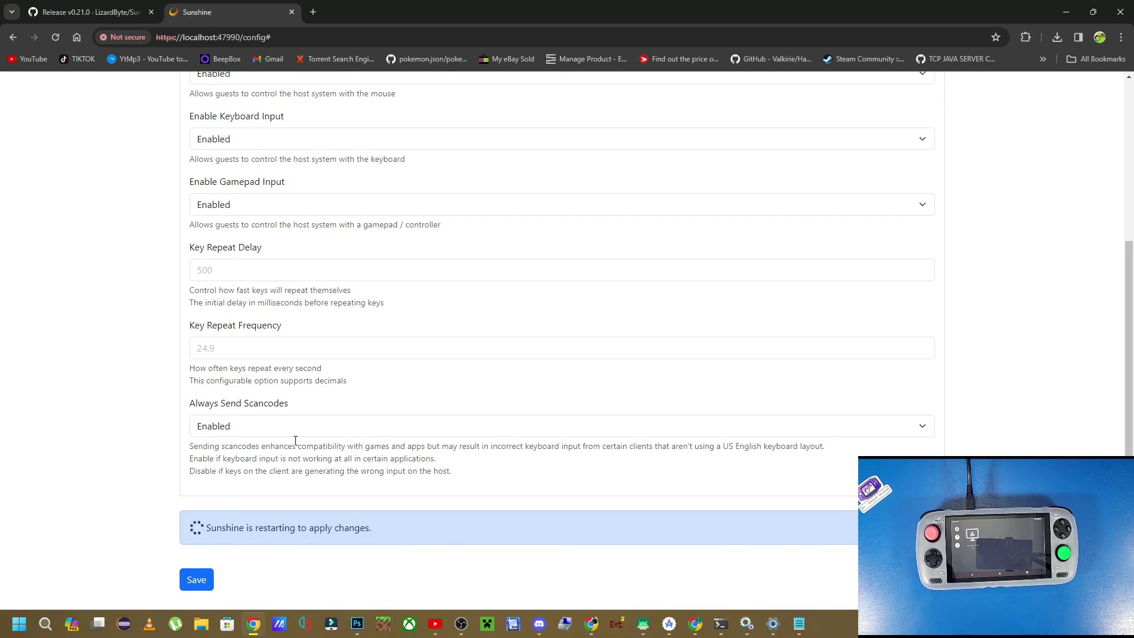
# Step: In General settings, leave the Map Right Alt key option set to Disabled
pyautogui.scroll(4, 337, 464)
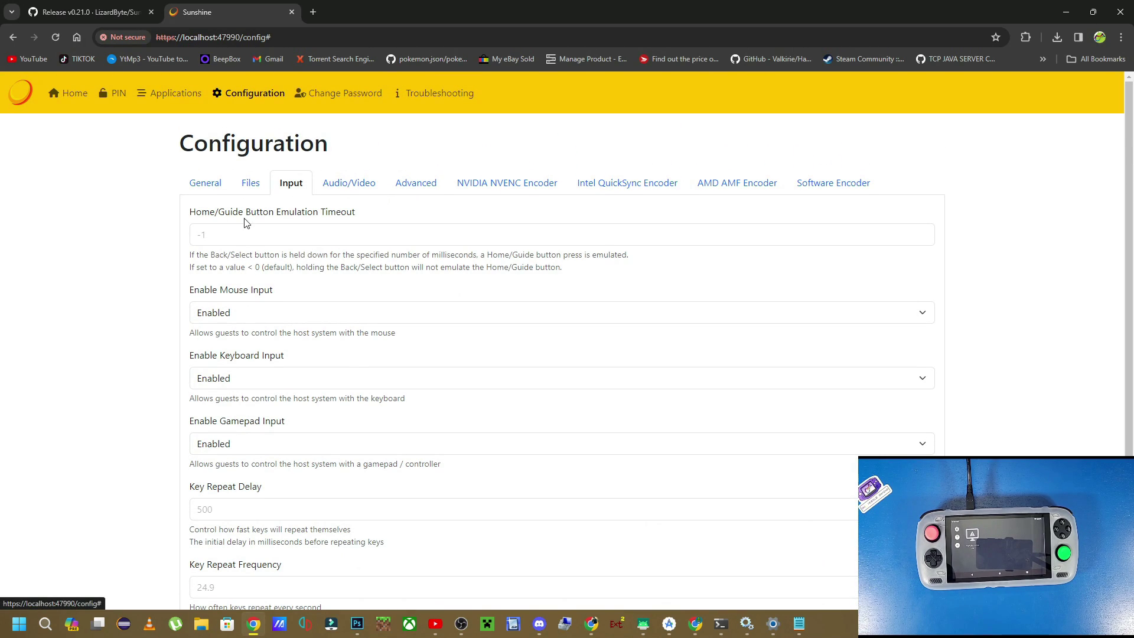
pyautogui.click(208, 188)
pyautogui.scroll(-8, 249, 576)
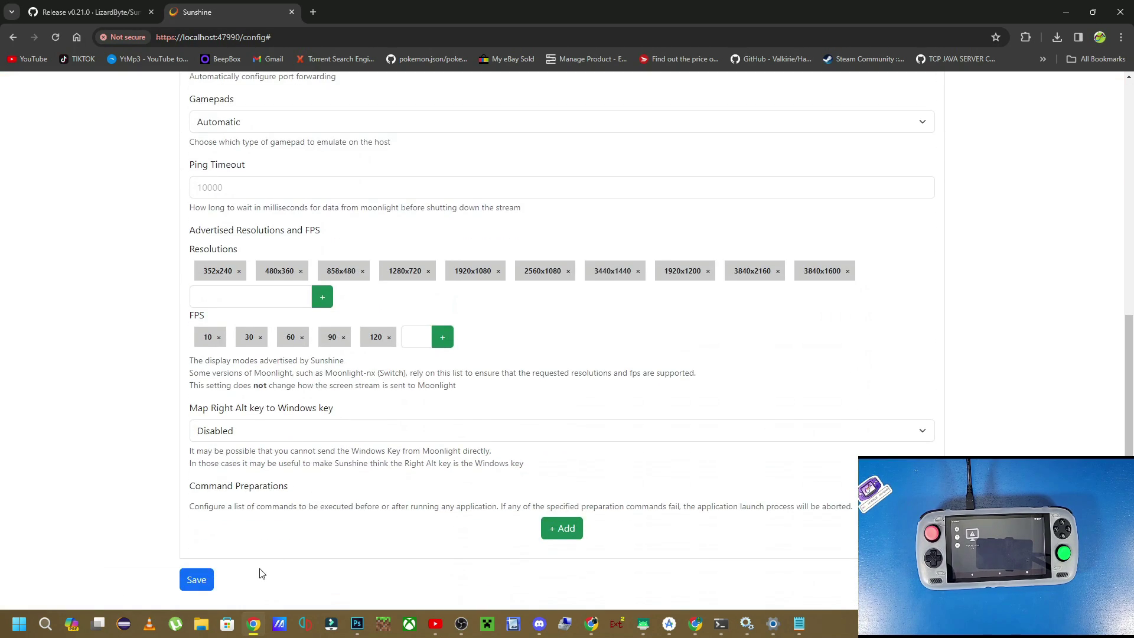
pyautogui.scroll(7, 446, 476)
pyautogui.scroll(-6, 359, 495)
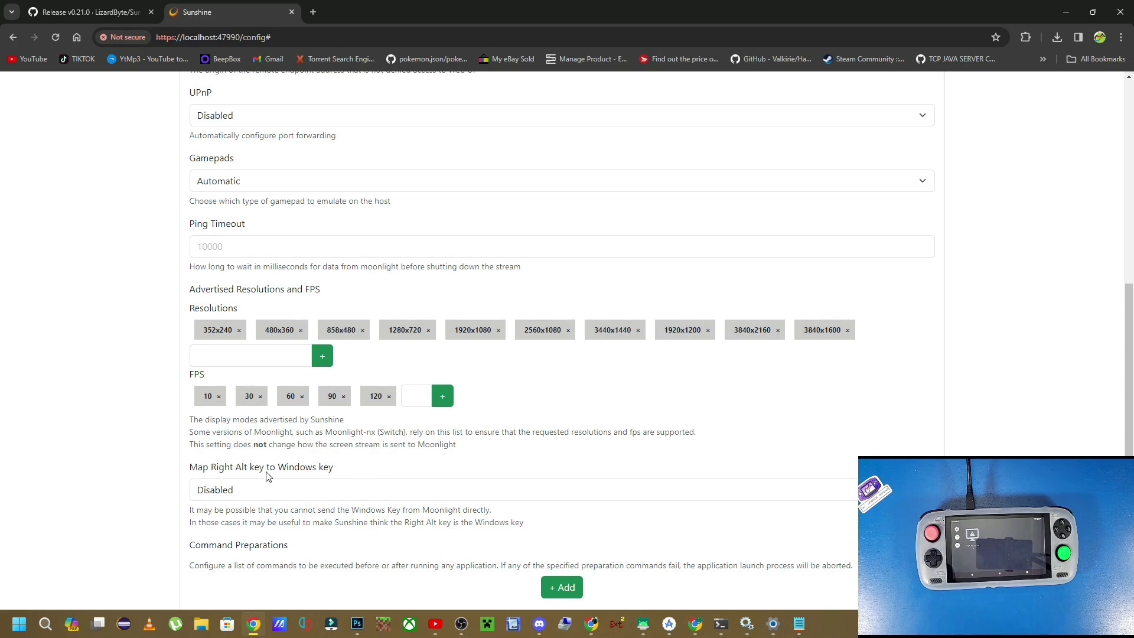
pyautogui.click(258, 488)
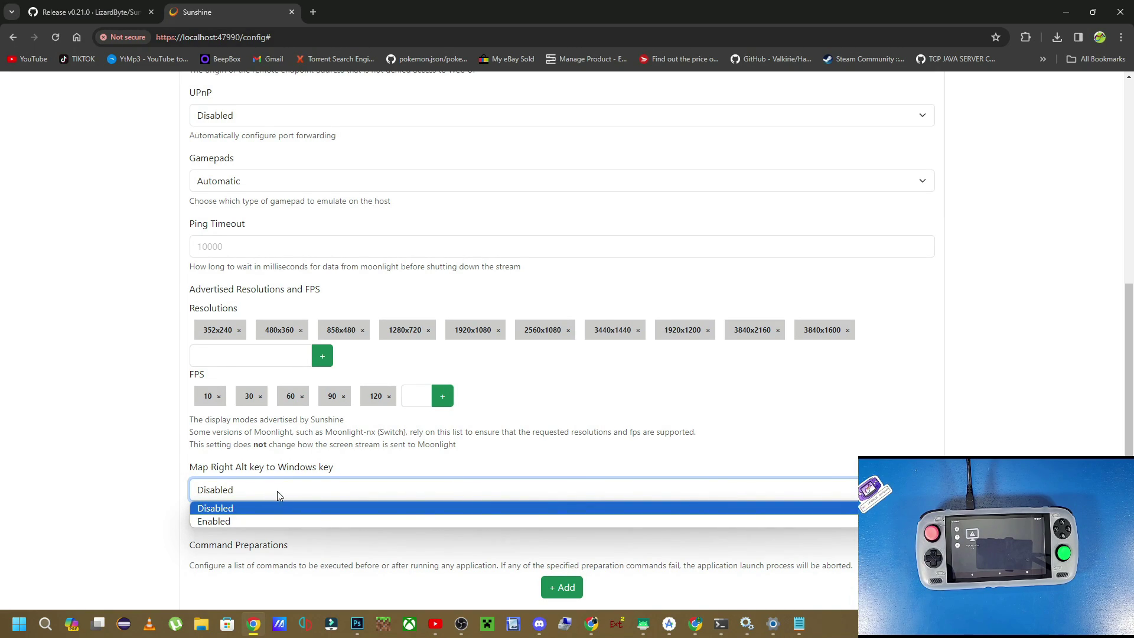
pyautogui.click(401, 460)
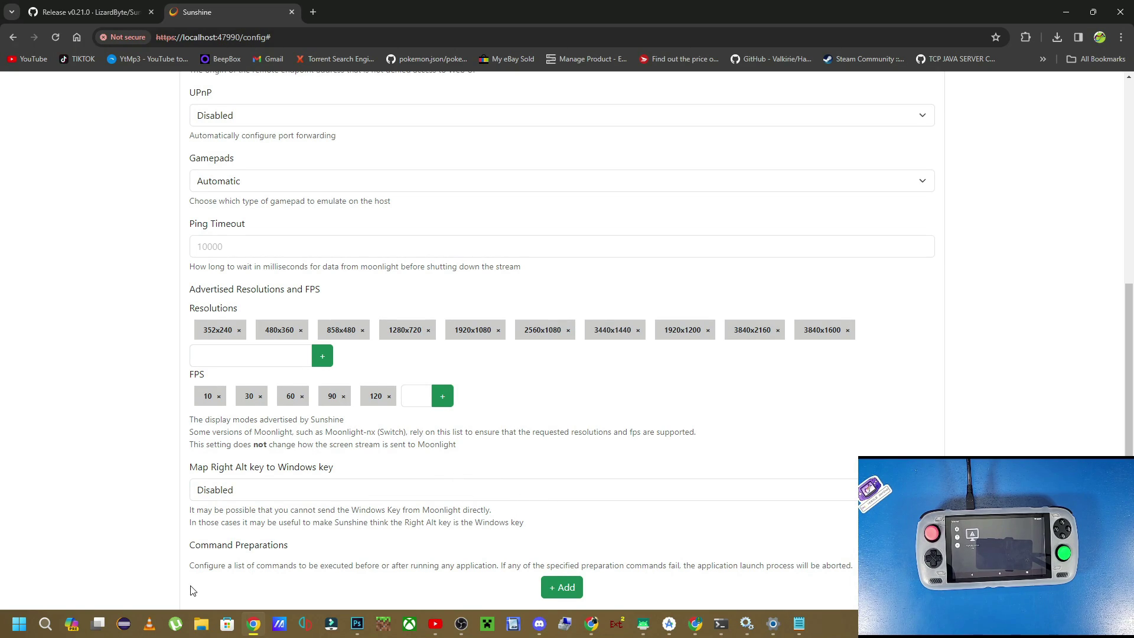
pyautogui.scroll(7, 124, 109)
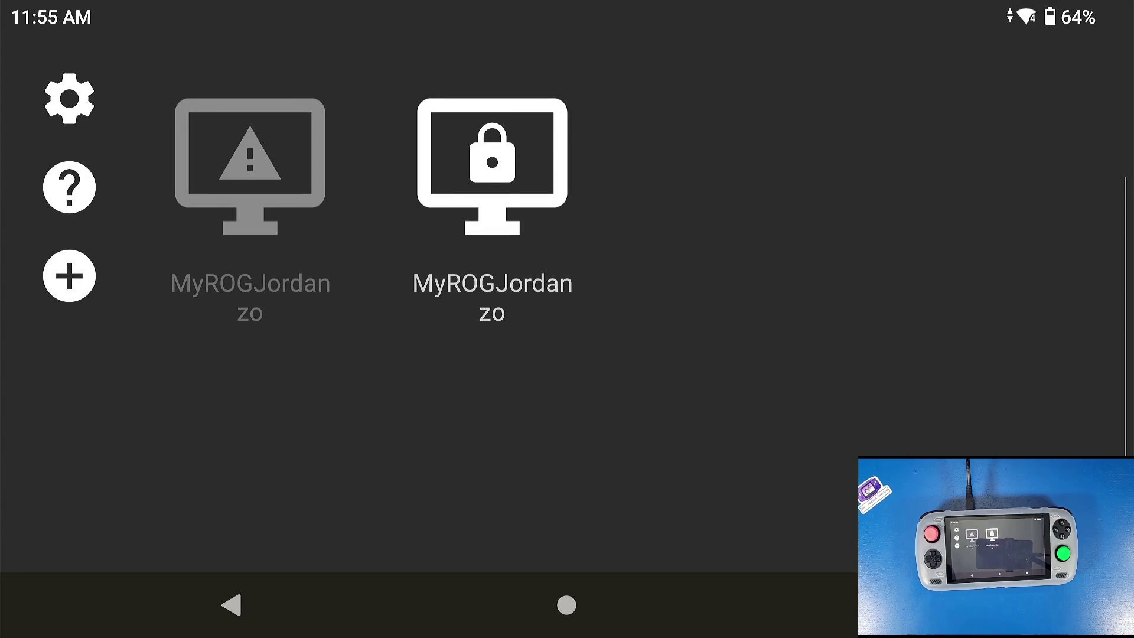
# Step: Delete the offline duplicate PC, then tap the locked PC to get a pairing PIN
pyautogui.click(250, 177)
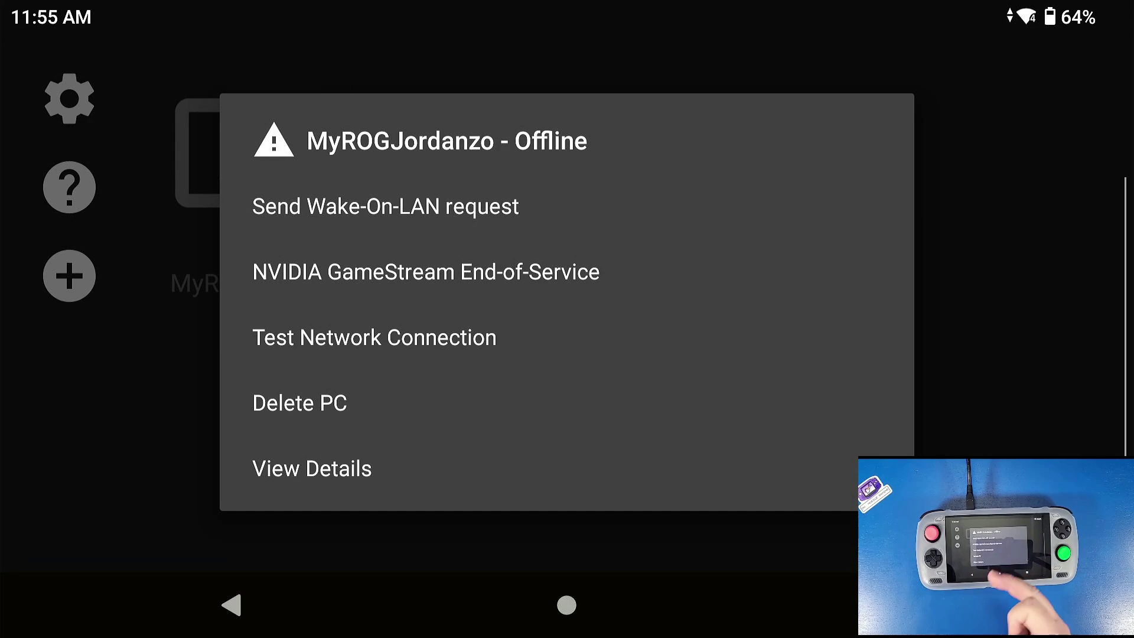
pyautogui.click(299, 402)
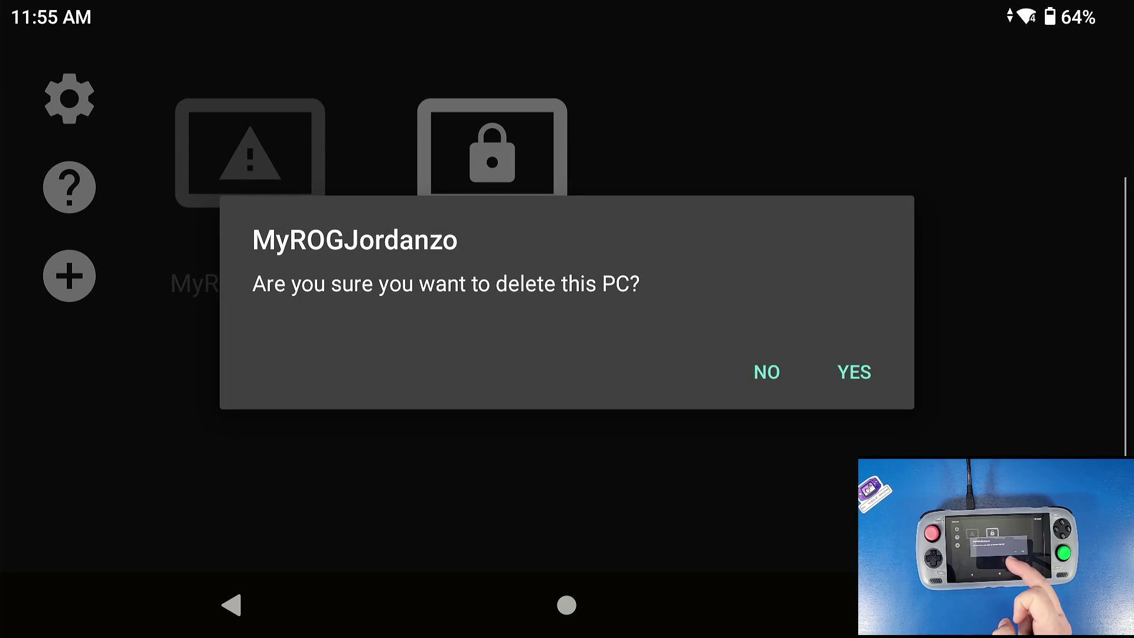
pyautogui.click(854, 372)
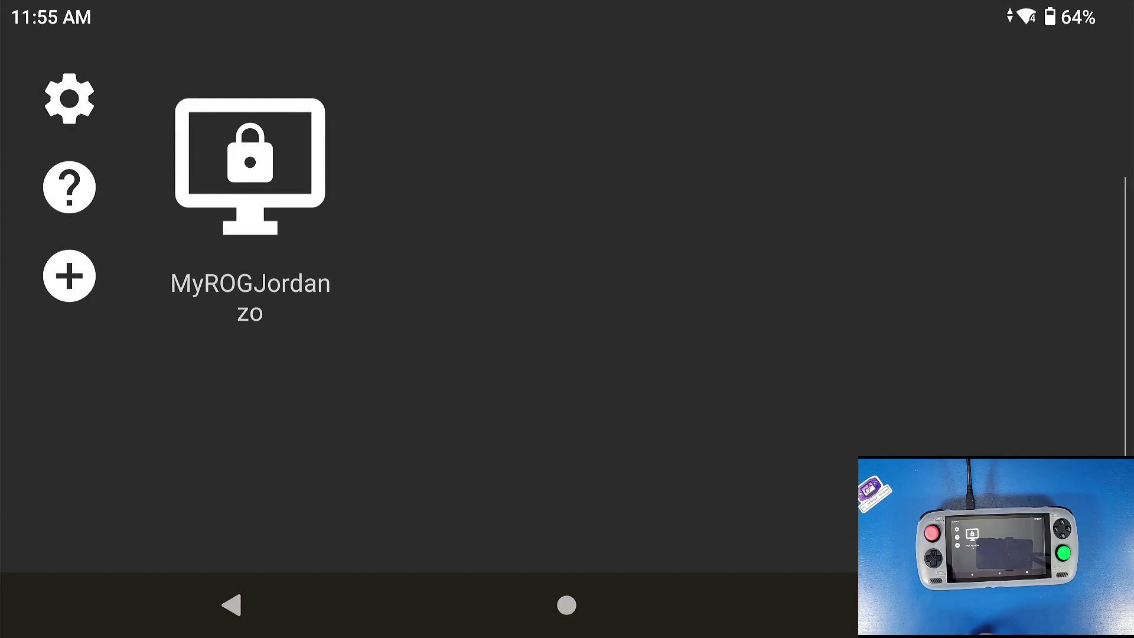
pyautogui.click(250, 177)
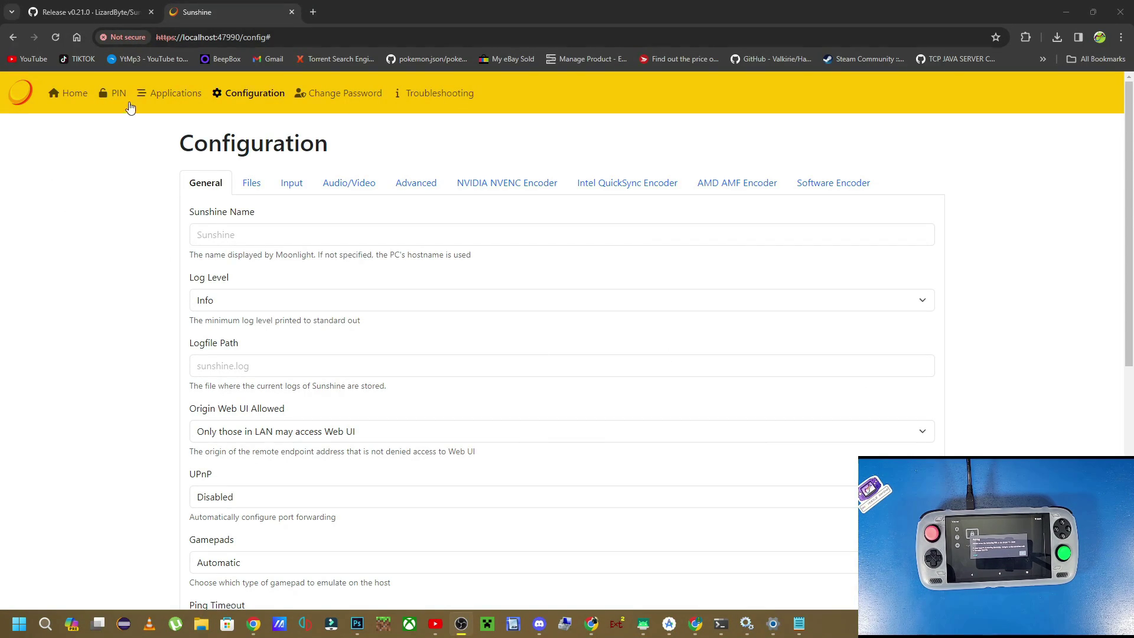
# Step: Enter Moonlight's pairing PIN on Sunshine's PIN page and send it
pyautogui.click(116, 96)
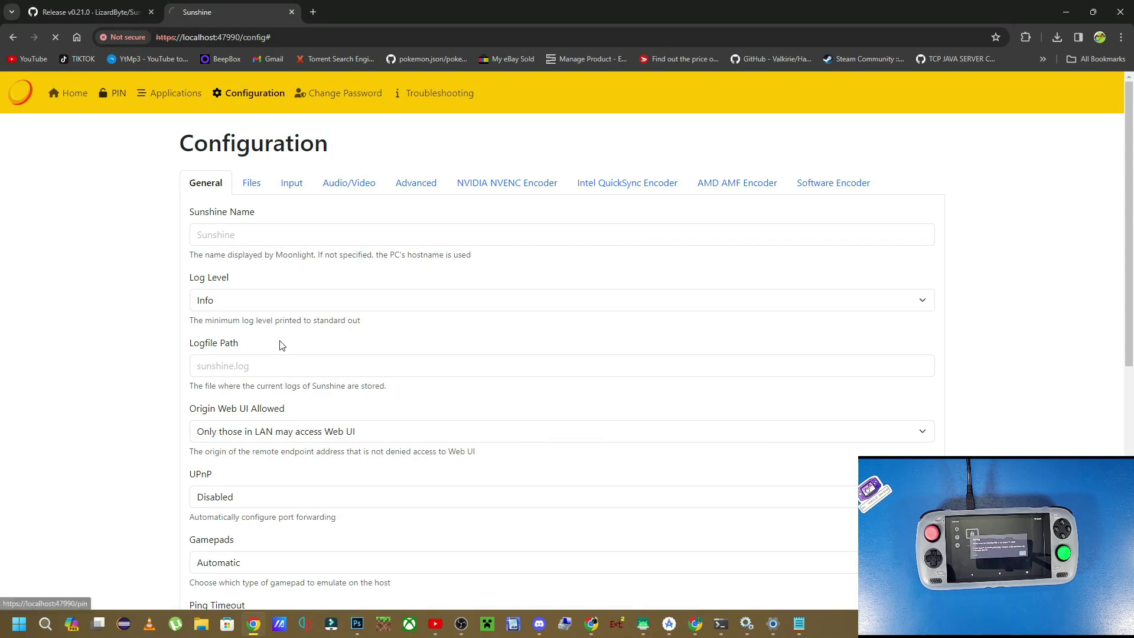
pyautogui.click(539, 212)
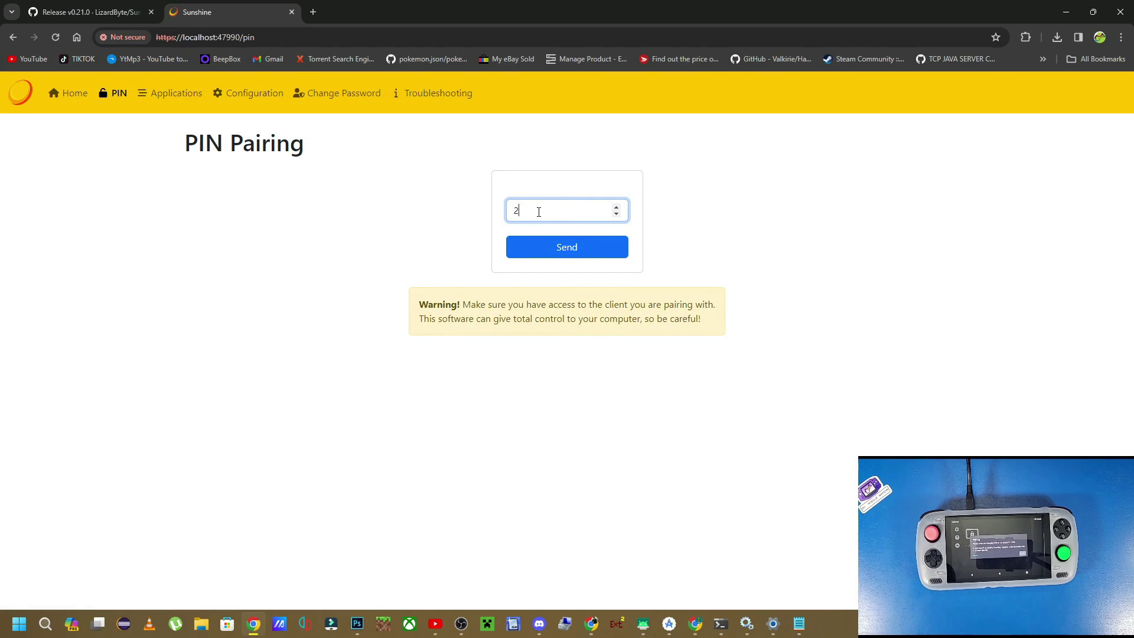
pyautogui.write('2339')
pyautogui.click(577, 245)
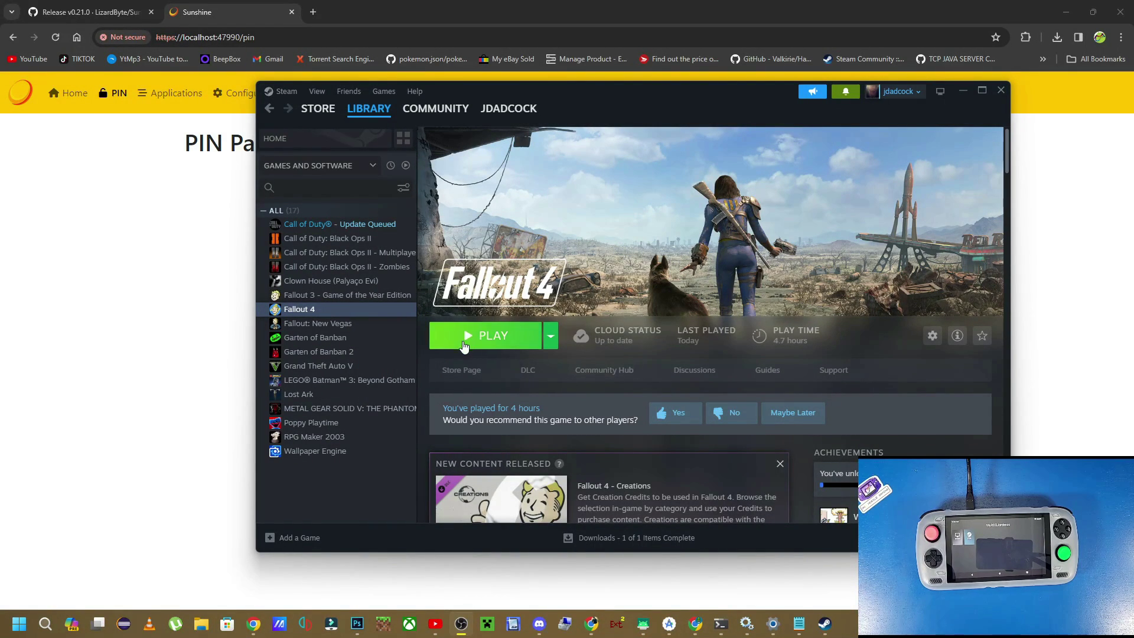
# Step: Start Fallout 4 from the Steam library and minimize the Steam window
pyautogui.click(469, 343)
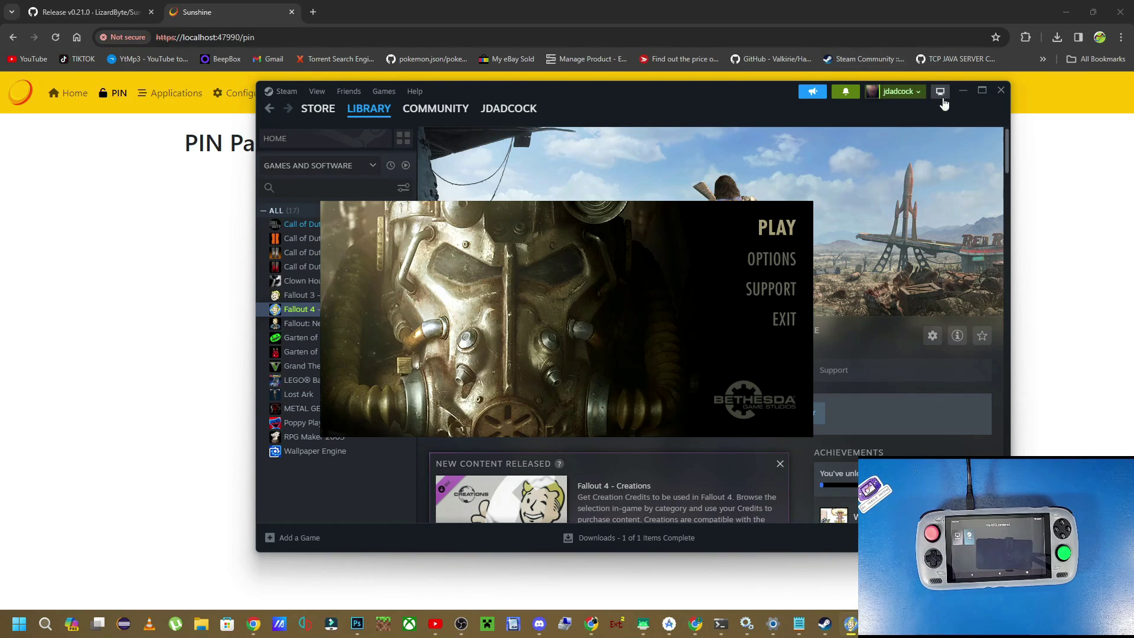
pyautogui.click(964, 91)
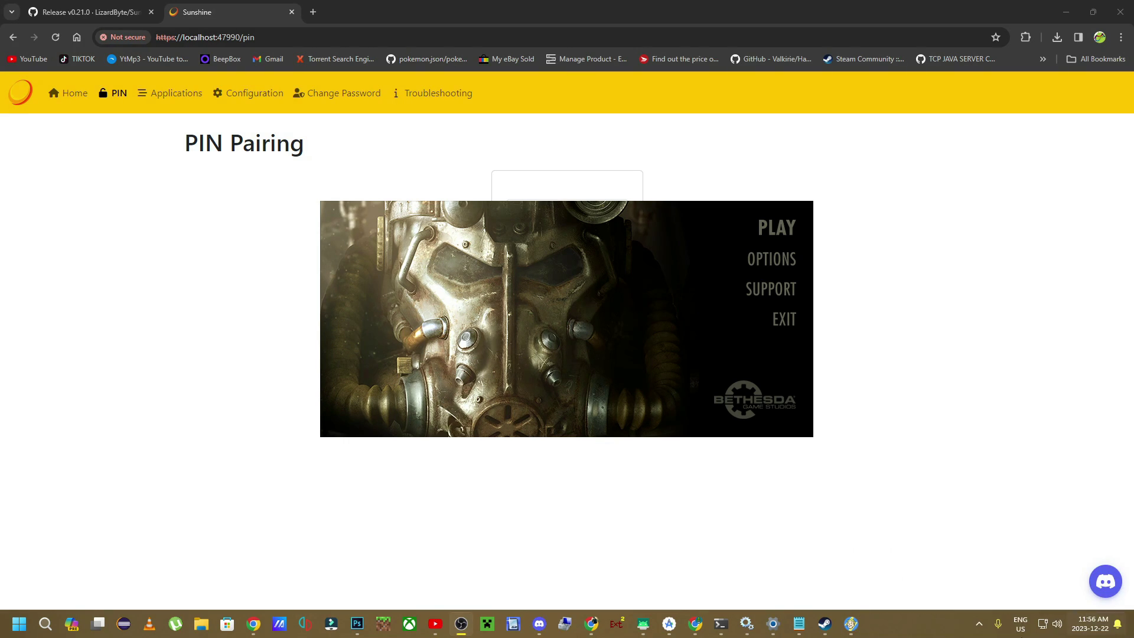
# Step: Switch the Windows sound output to Steam Streaming Speakers (Steam BS) from quick settings
pyautogui.click(1057, 625)
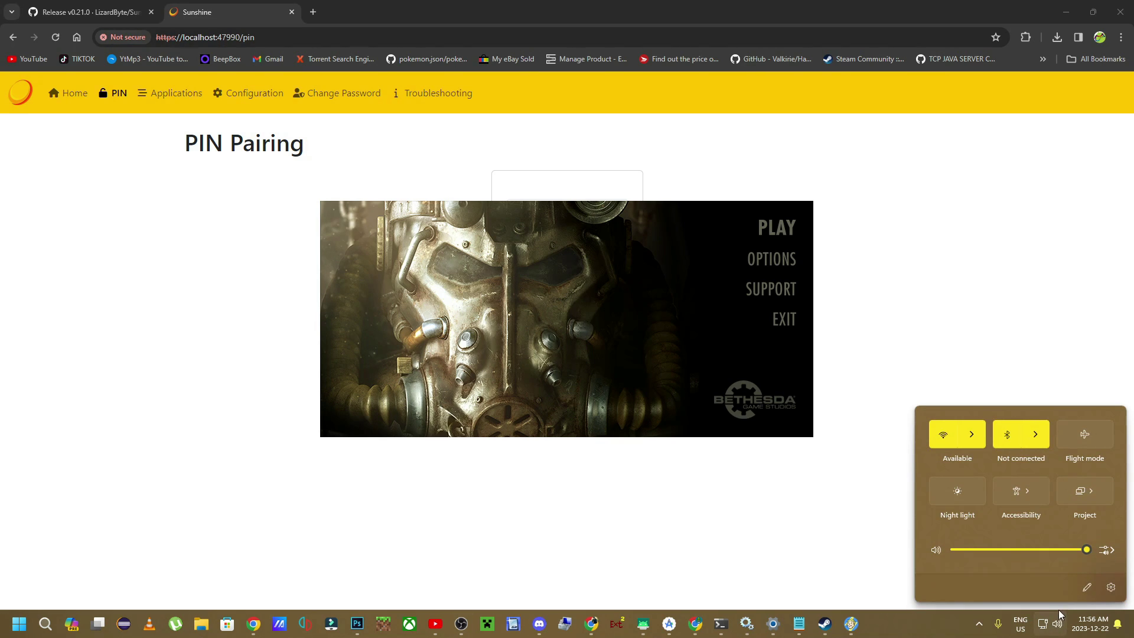
pyautogui.click(1107, 549)
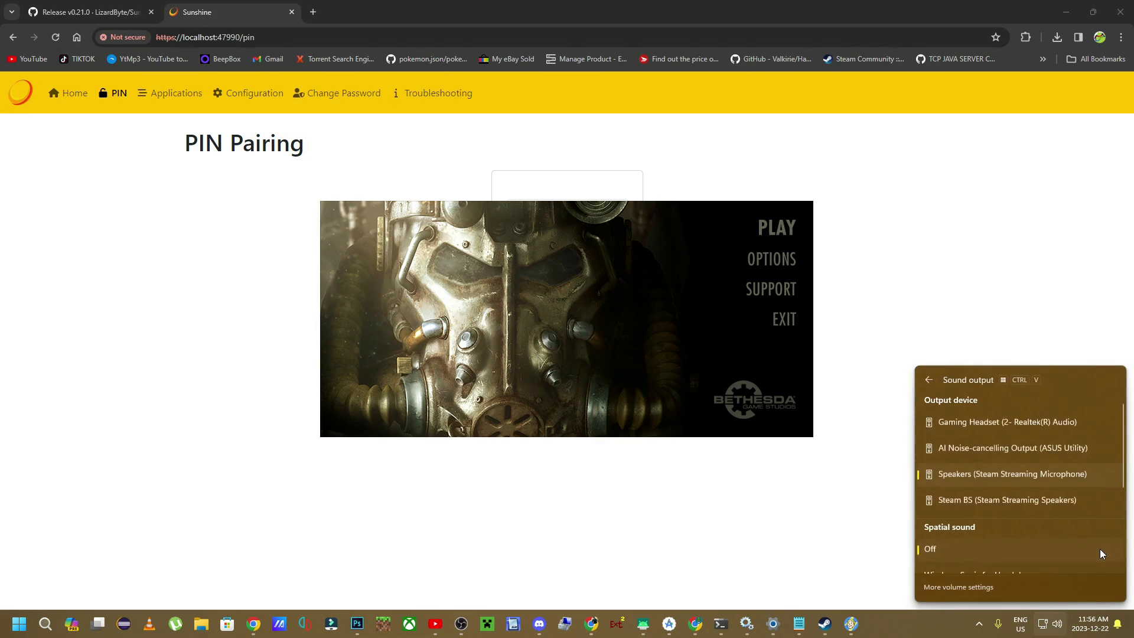
pyautogui.click(1017, 500)
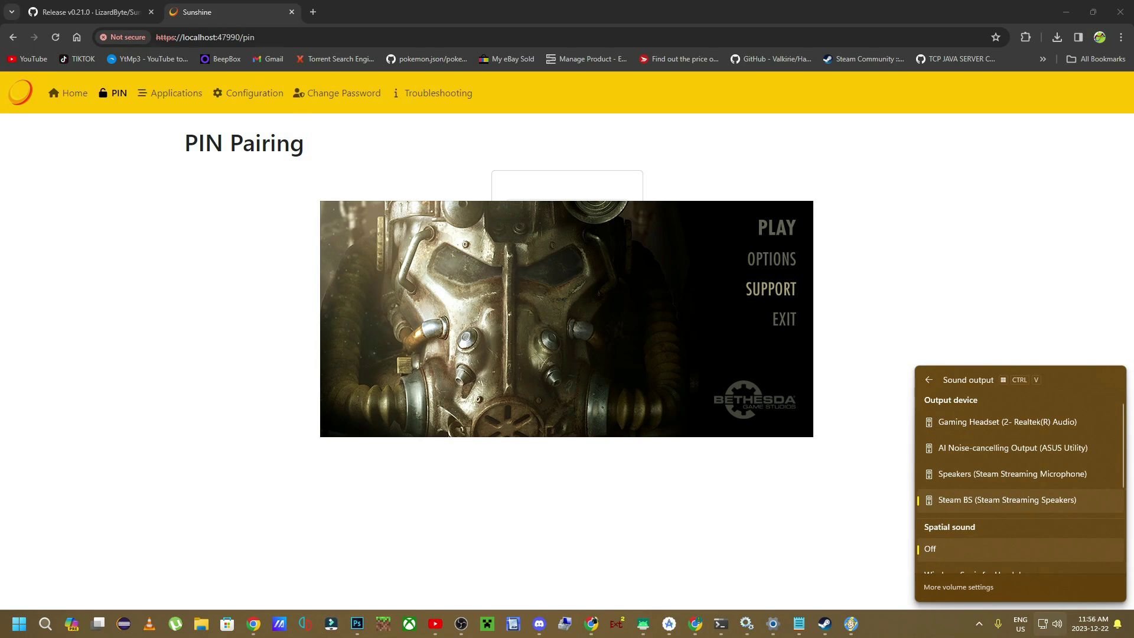
pyautogui.press('Escape')
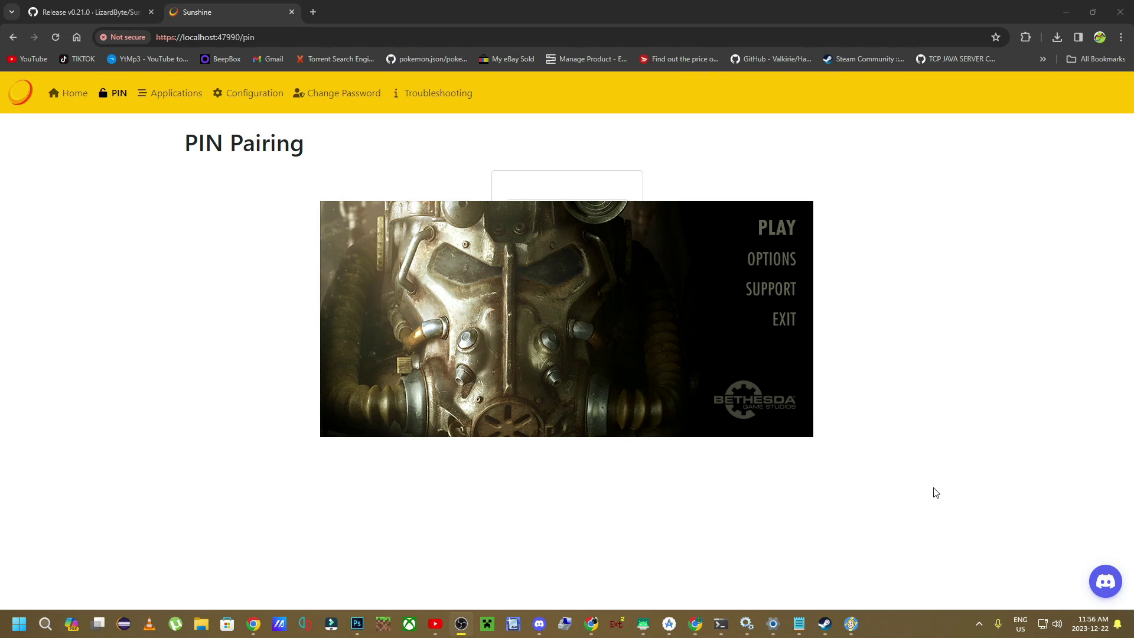
# Step: Recheck the sound output device list in quick settings to confirm Steam Streaming Speakers is selected
pyautogui.click(1049, 624)
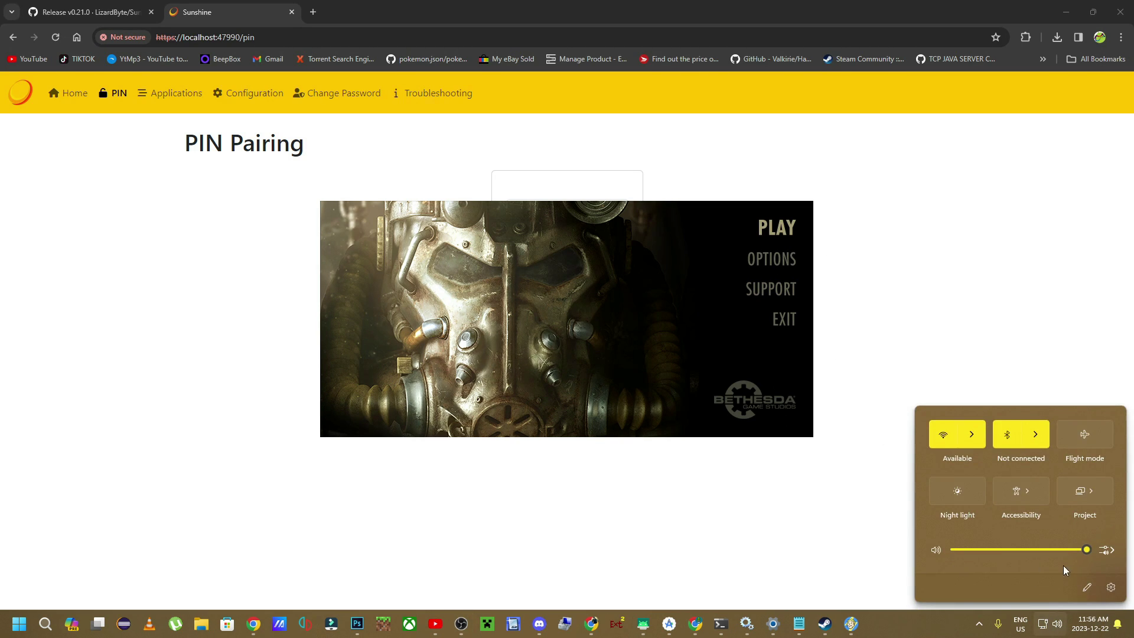
pyautogui.click(1104, 551)
pyautogui.scroll(-1, 1016, 513)
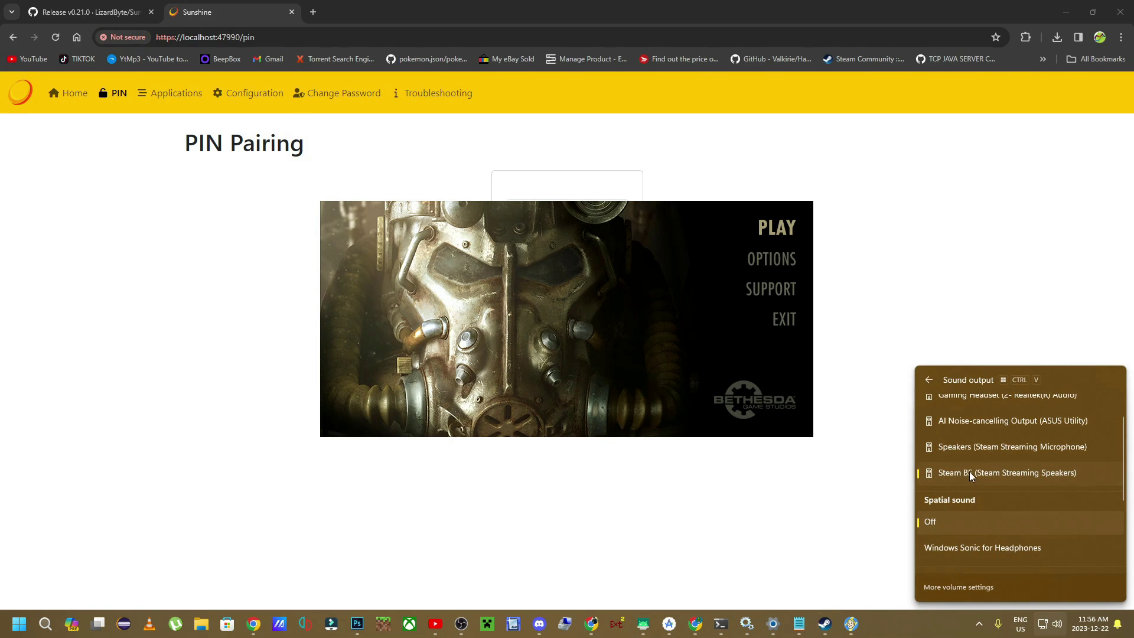
pyautogui.click(1053, 631)
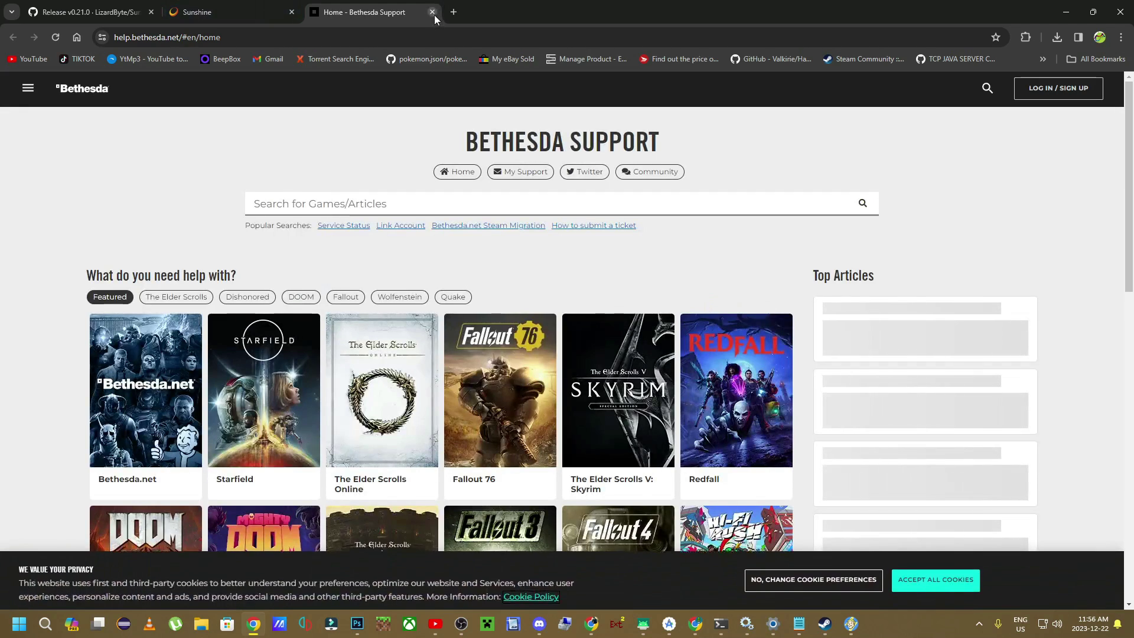
# Step: Close the Bethesda Support tab and bring the Fallout 4 launcher forward
pyautogui.click(433, 11)
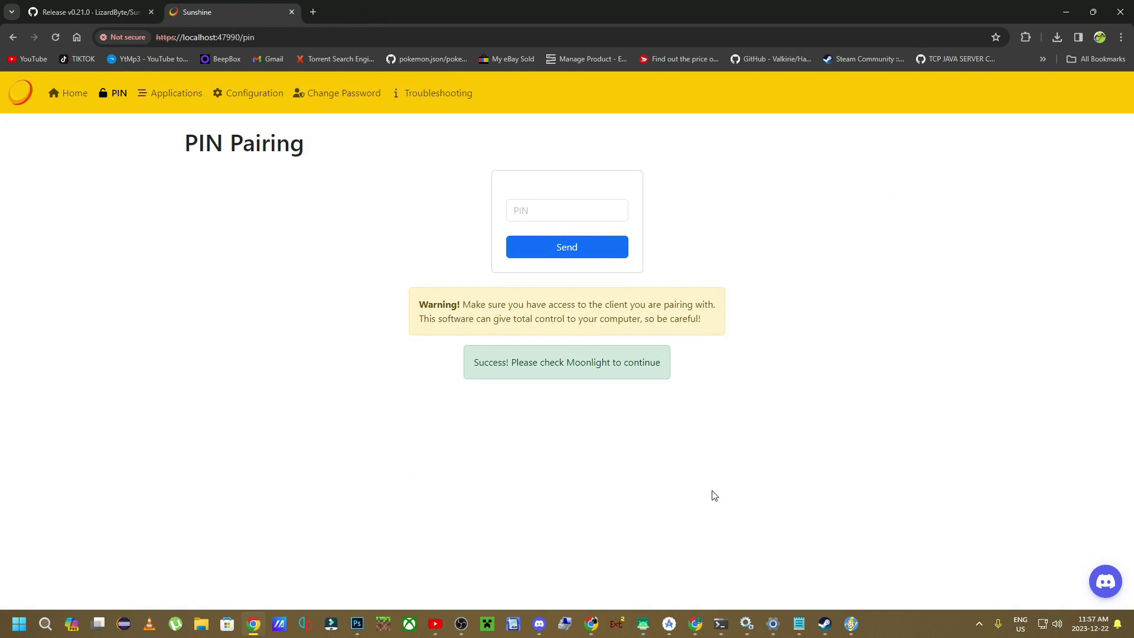
pyautogui.click(857, 618)
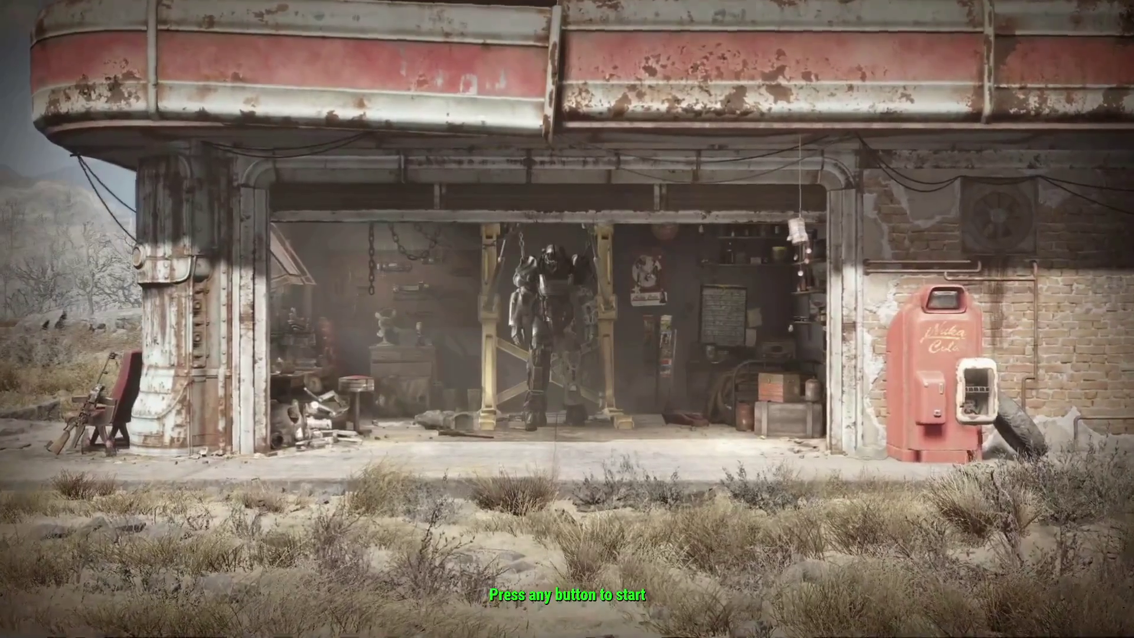
# Step: Leave the Fallout 4 title screen and choose QUIT from the main menu to exit to desktop
pyautogui.press('Return')
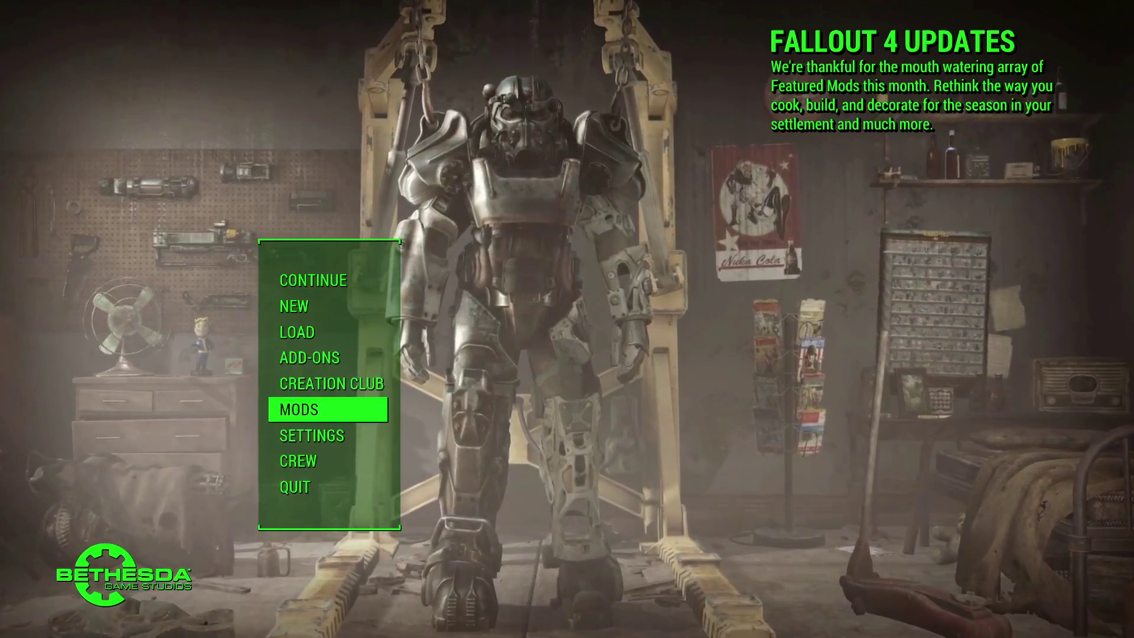
pyautogui.press('Down')
pyautogui.press('Down')
pyautogui.press('Up')
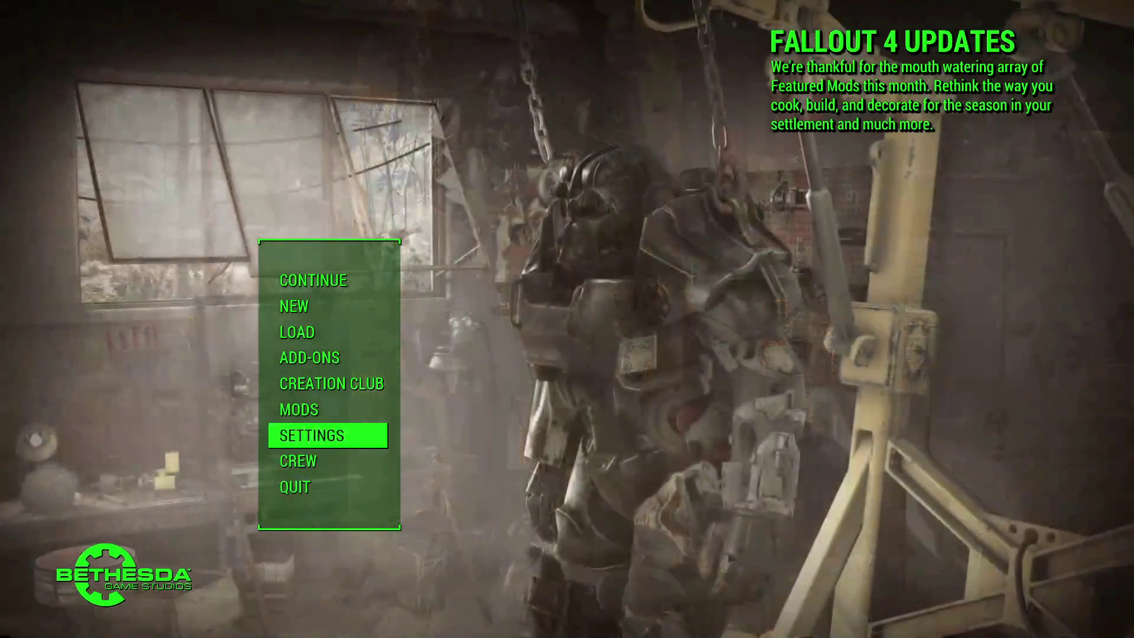
pyautogui.press('Up')
pyautogui.press('Up')
pyautogui.press('Up')
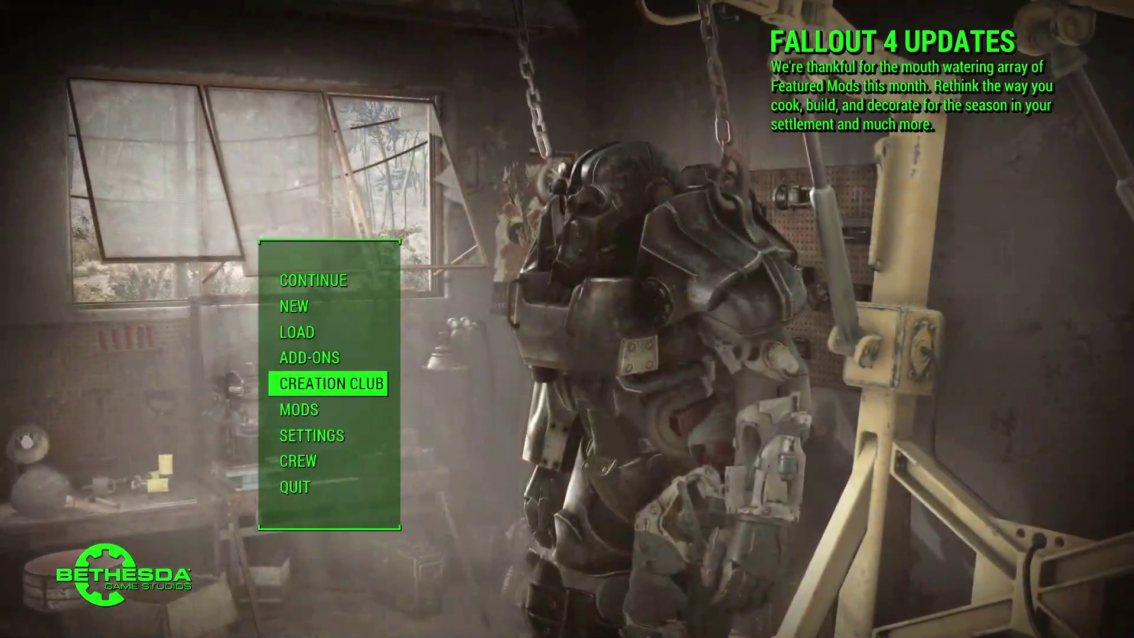
pyautogui.press('Down')
pyautogui.press('Down')
pyautogui.press('Down')
pyautogui.press('Down')
pyautogui.press('Down')
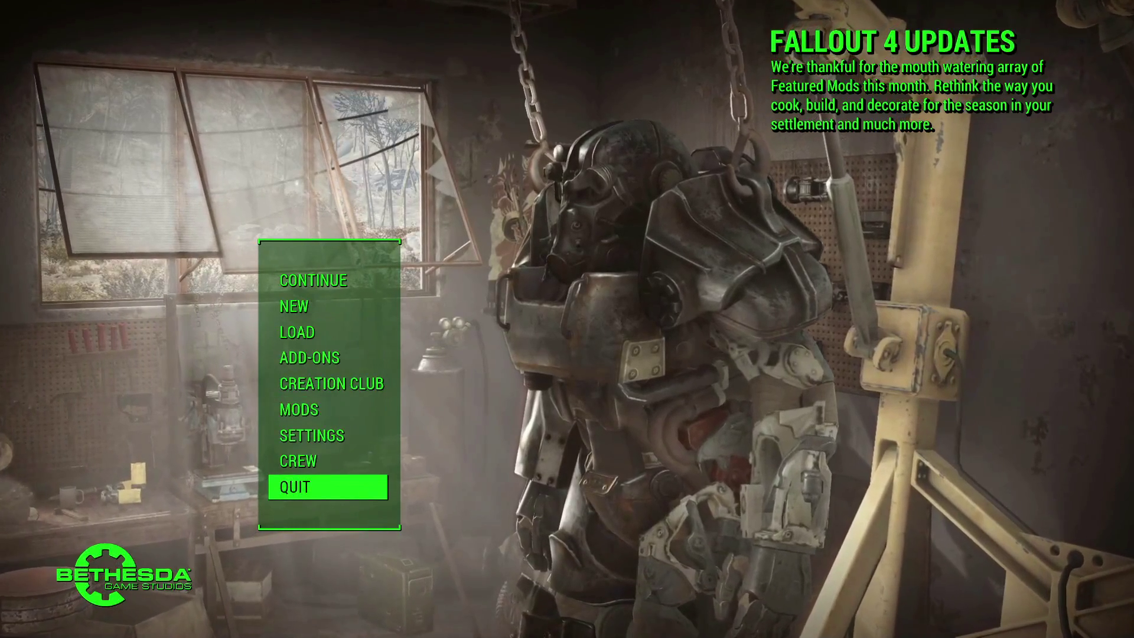
pyautogui.press('Return')
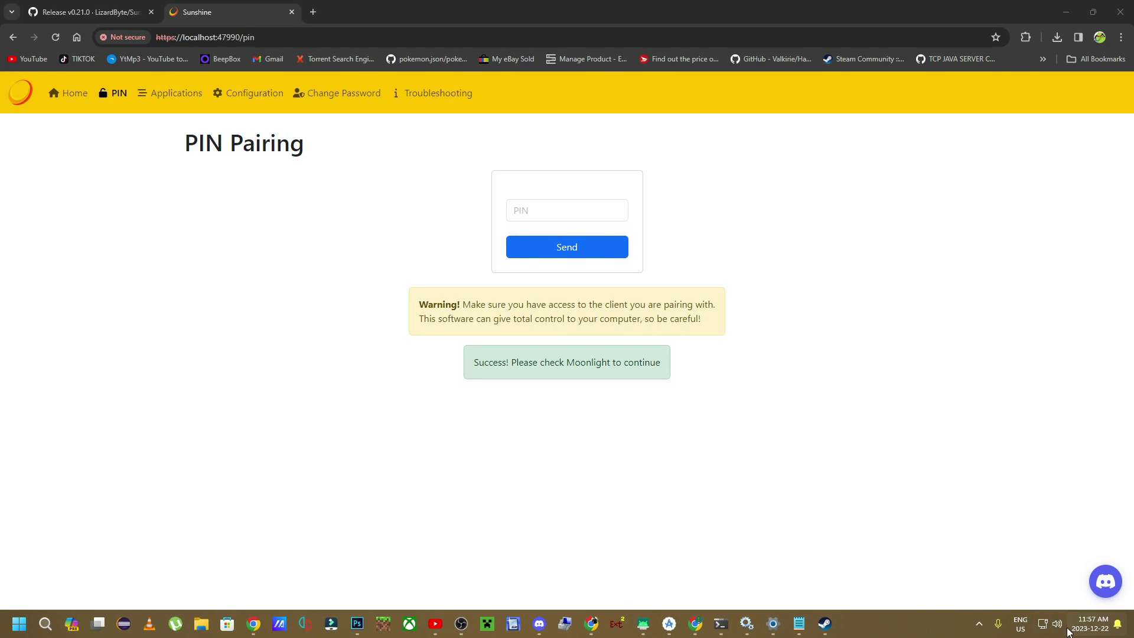
pyautogui.click(1047, 623)
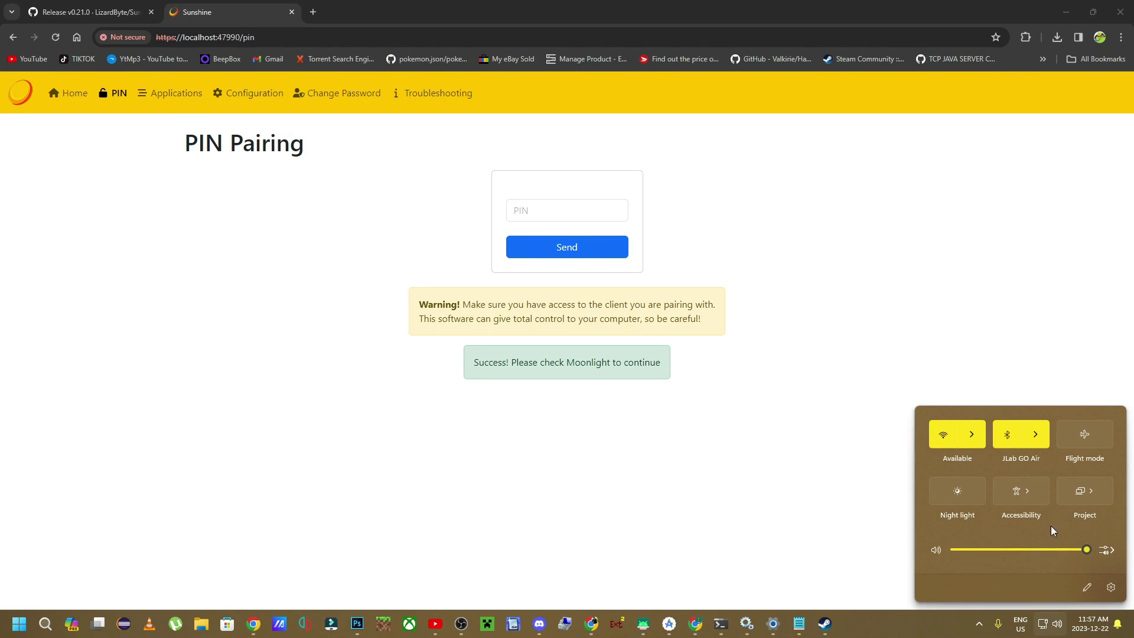
pyautogui.click(1108, 550)
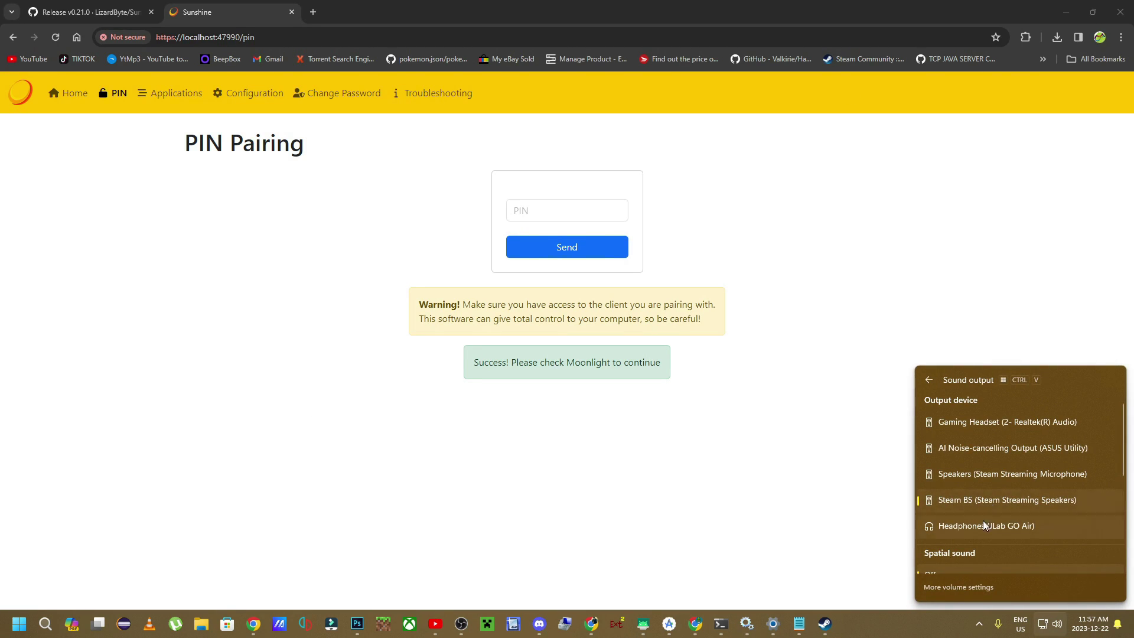